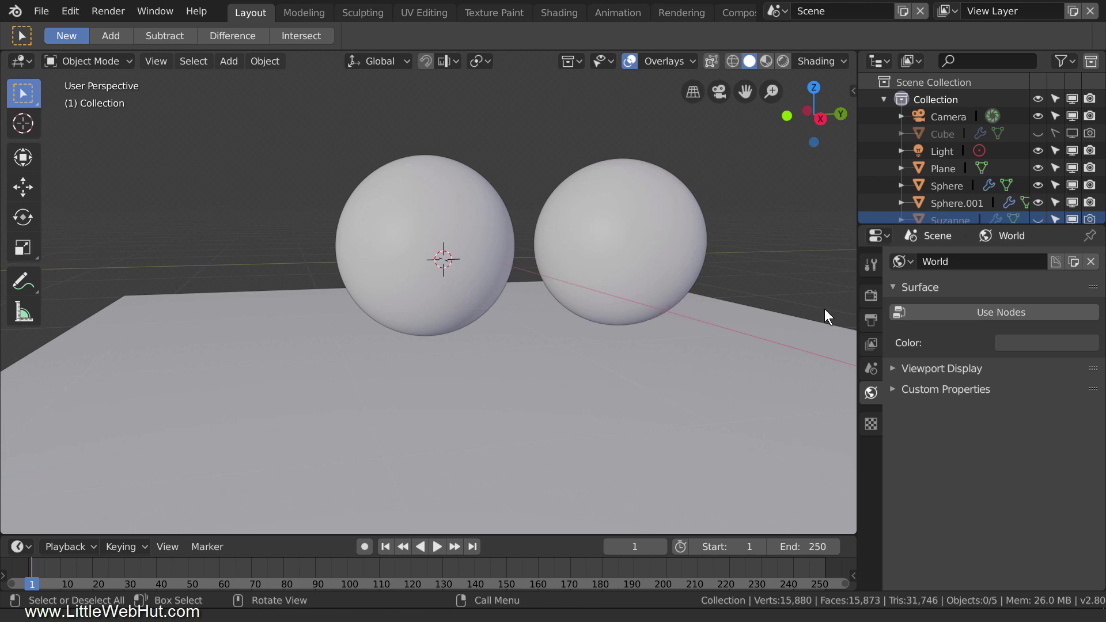
- Set the render engine to Eevee and show the viewport in Rendered shading
{"action": "left_click", "coordinate": [872, 293]}
{"action": "left_click", "coordinate": [1044, 260]}
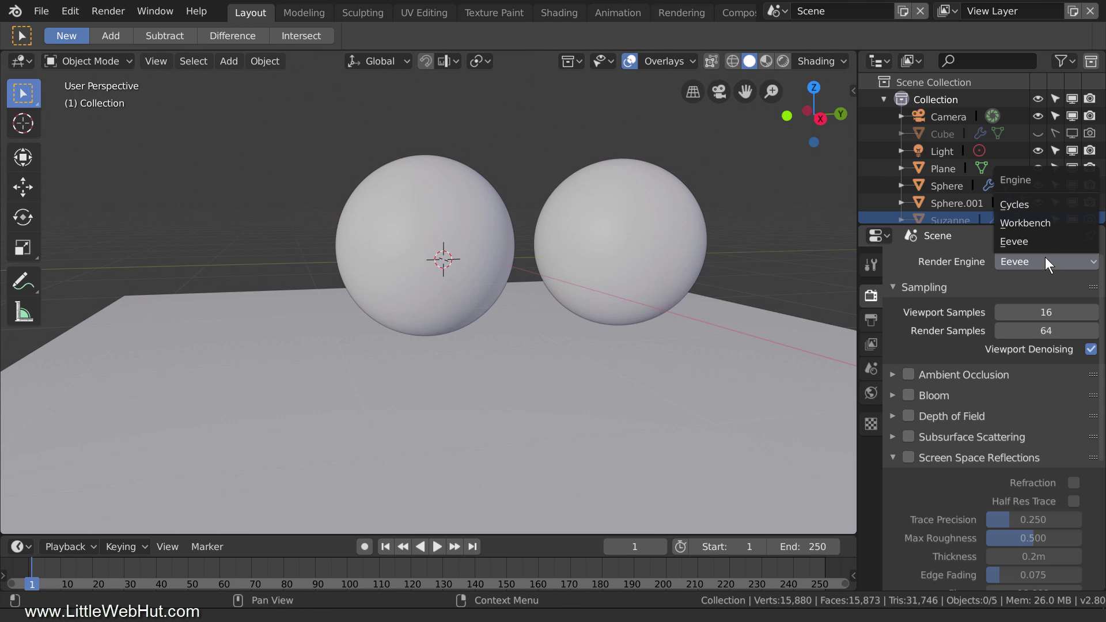
{"action": "left_click", "coordinate": [1043, 240]}
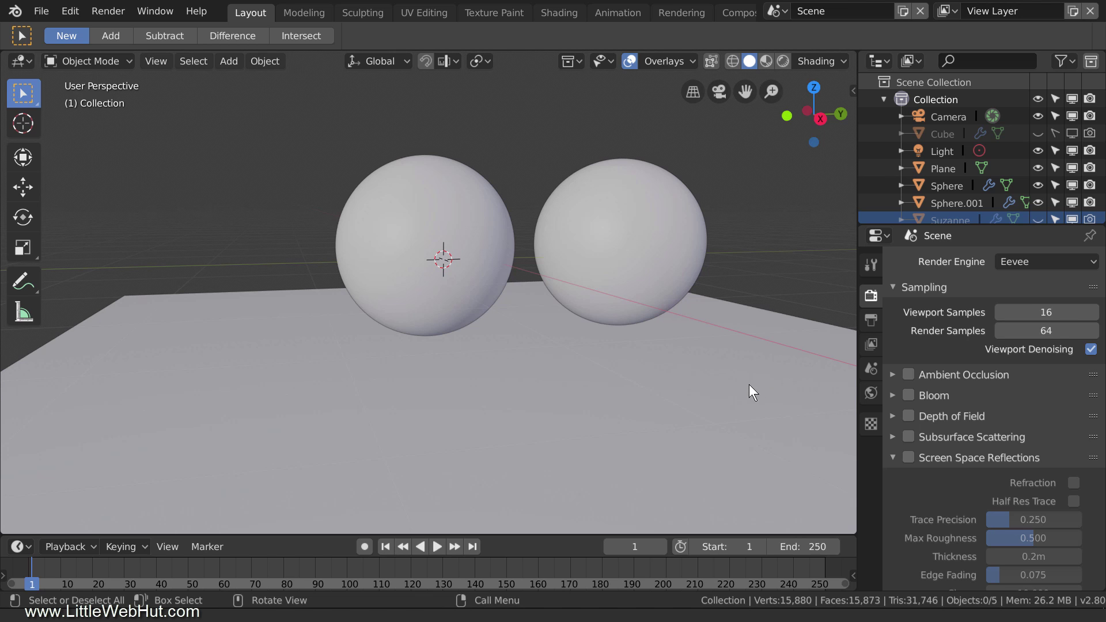
{"action": "key", "text": "z"}
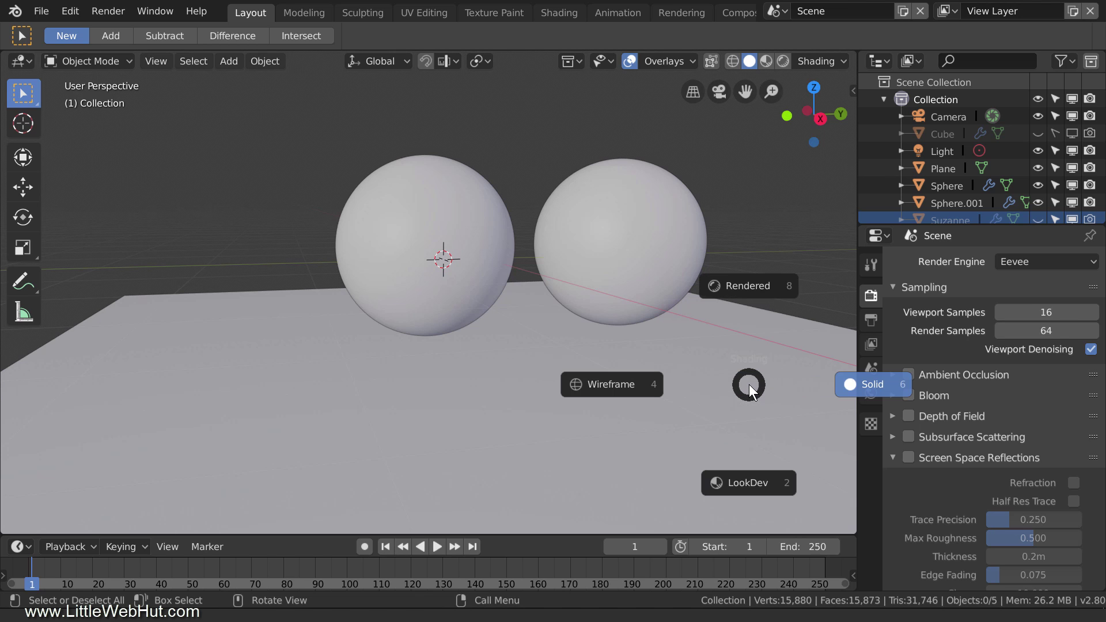
{"action": "left_click", "coordinate": [775, 285]}
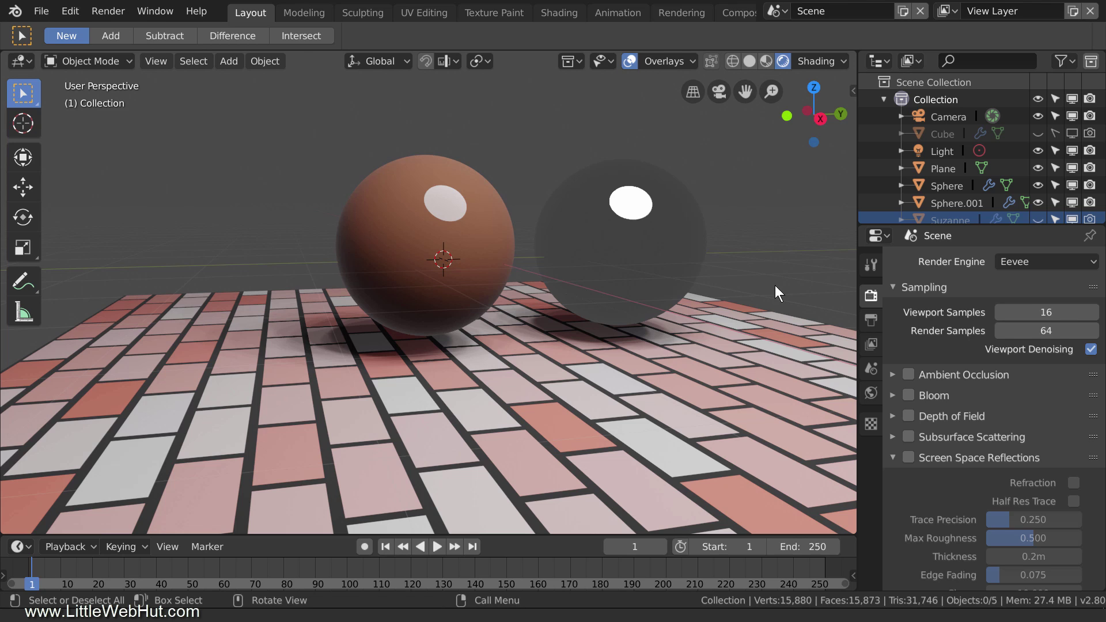
- Enable nodes for the world surface and use a Checker Texture as its background color
{"action": "left_click", "coordinate": [870, 390]}
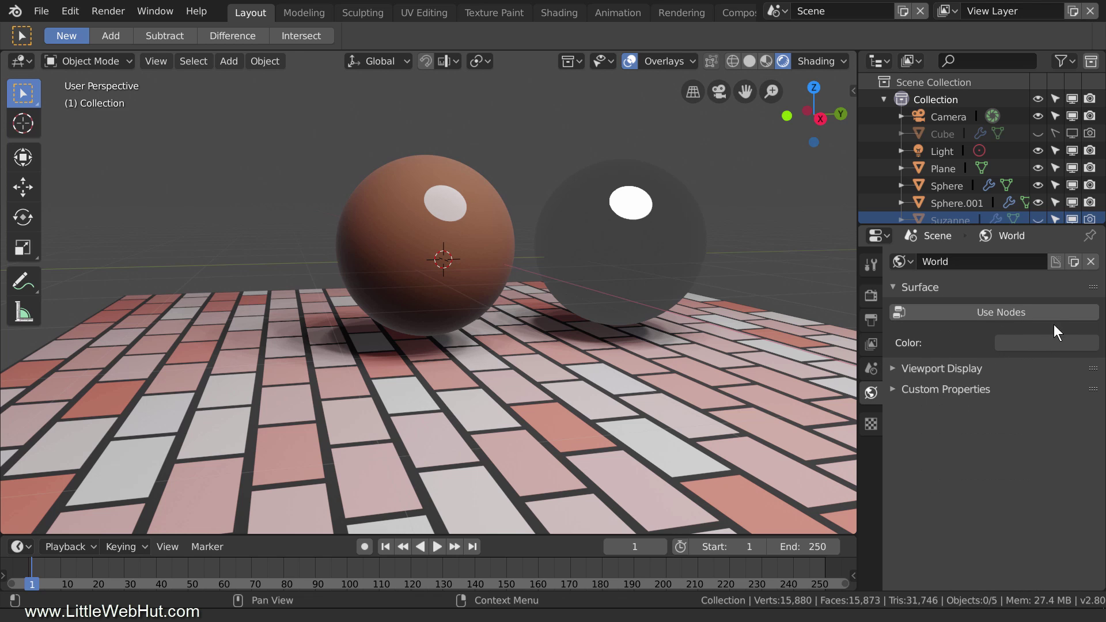
{"action": "left_click", "coordinate": [1066, 314]}
{"action": "left_click", "coordinate": [1091, 374]}
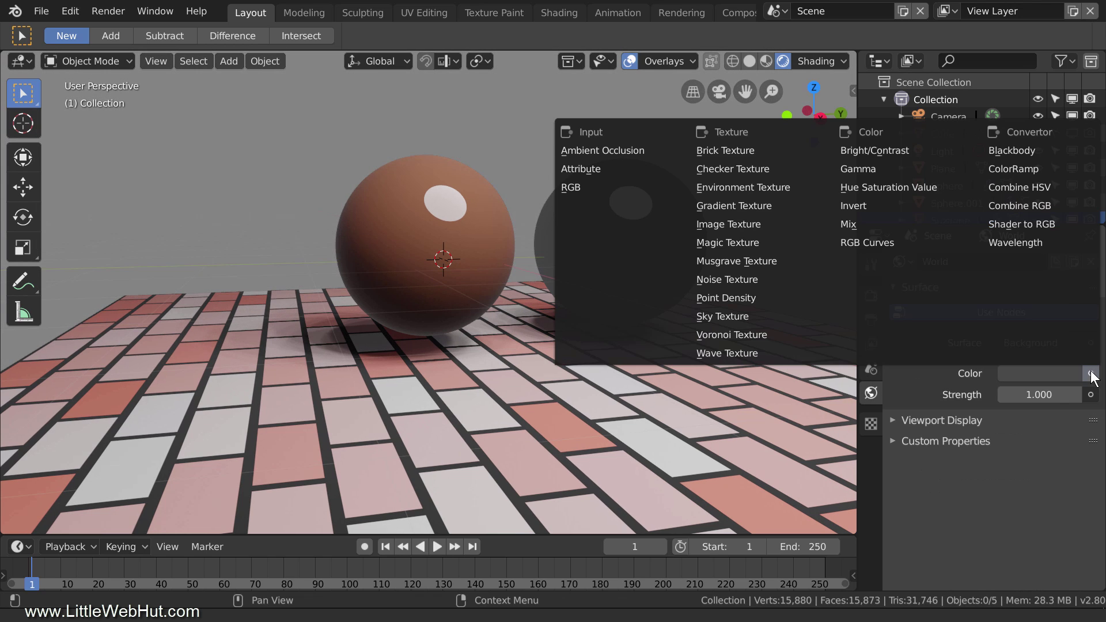
{"action": "left_click", "coordinate": [786, 168]}
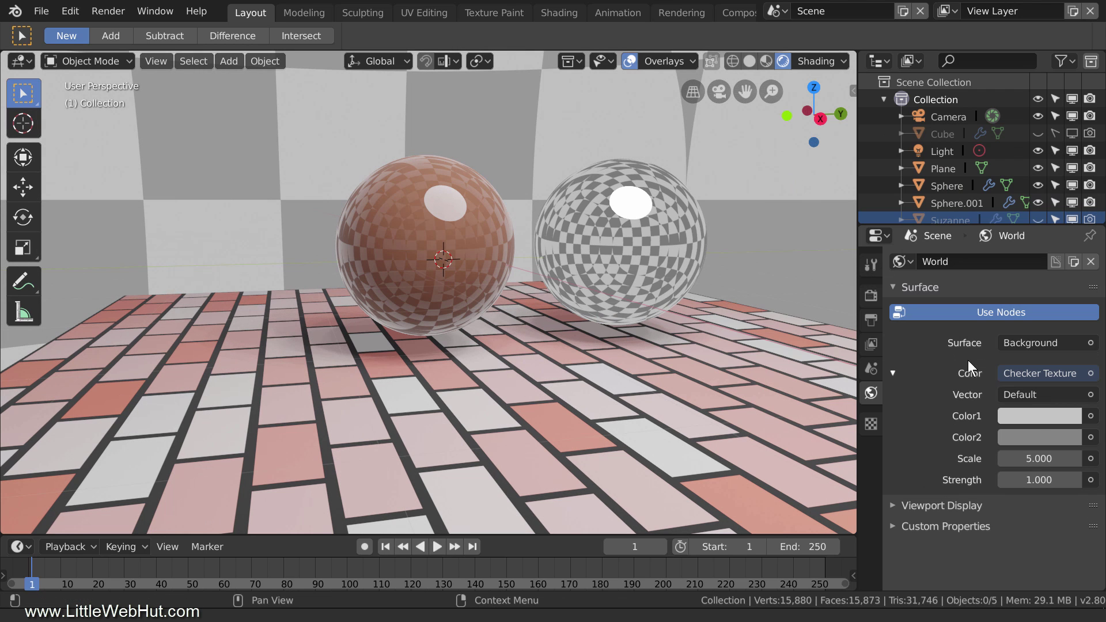
- Change Color1 of the world's checker texture to a darker medium blue
{"action": "left_click", "coordinate": [1034, 416]}
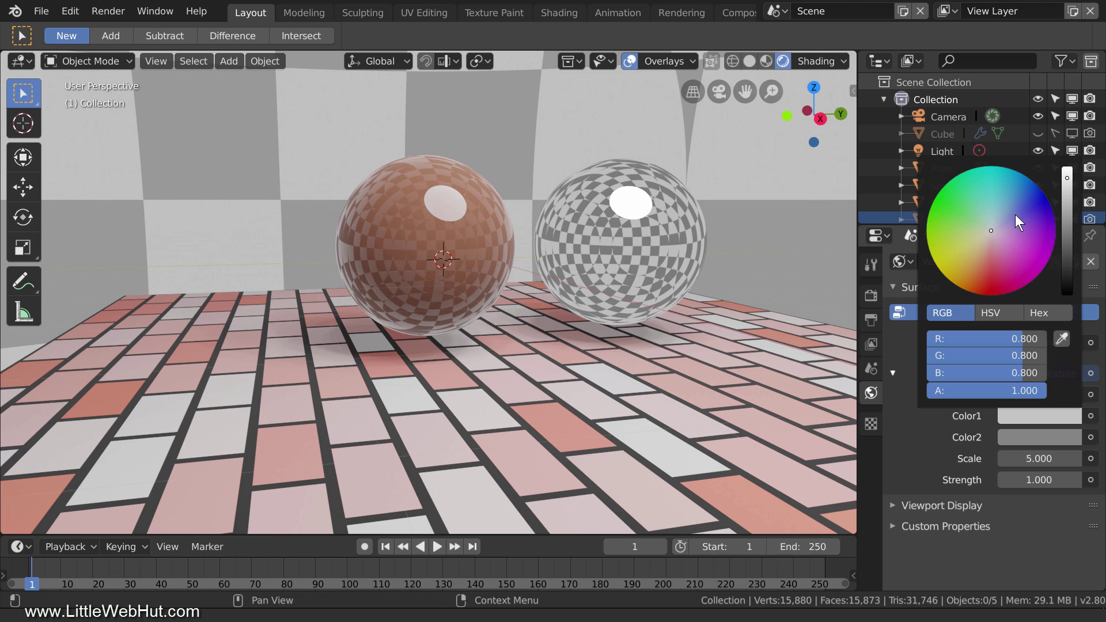
{"action": "left_click", "coordinate": [1016, 199]}
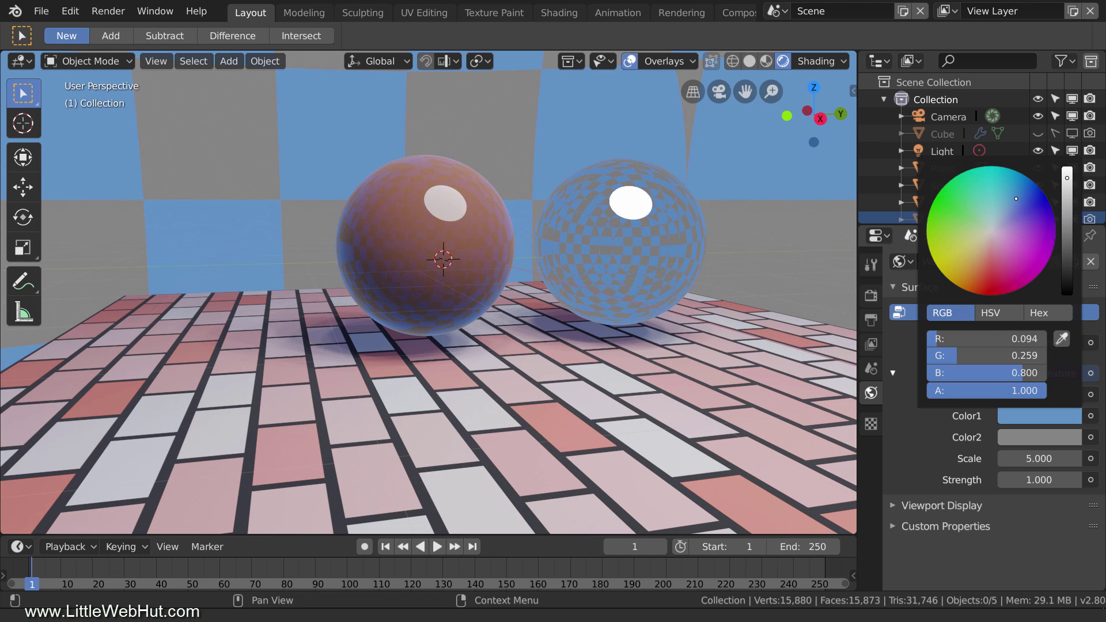
{"action": "left_click", "coordinate": [1068, 217]}
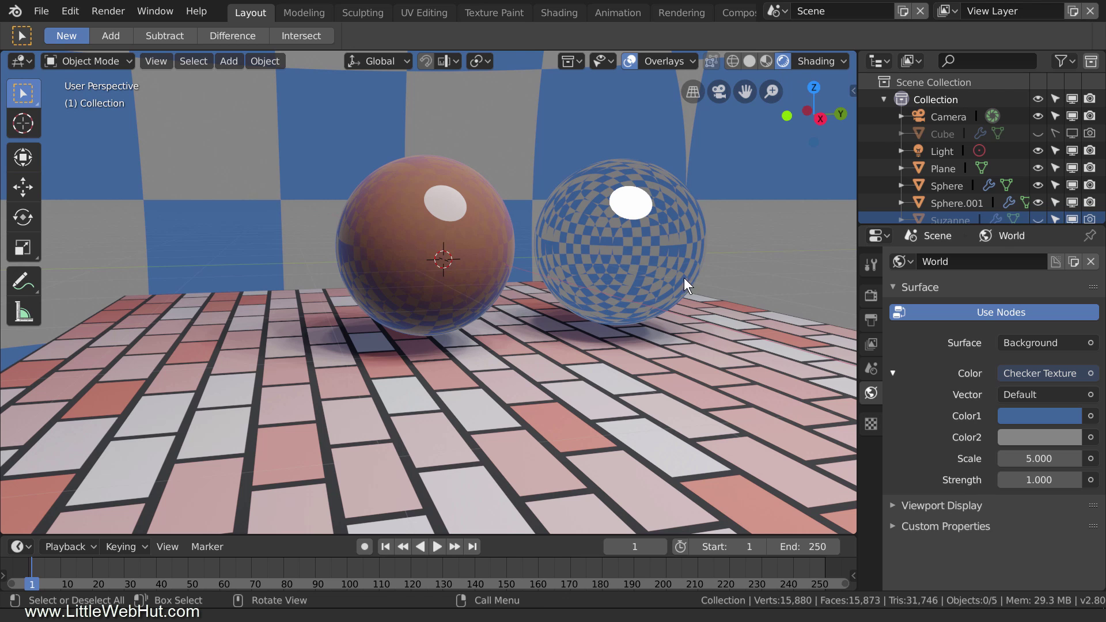
- Snap the 3D cursor to the mirror-like sphere and add a Reflection Cubemap light probe there
{"action": "left_click", "coordinate": [650, 255]}
{"action": "key", "text": "shift+s"}
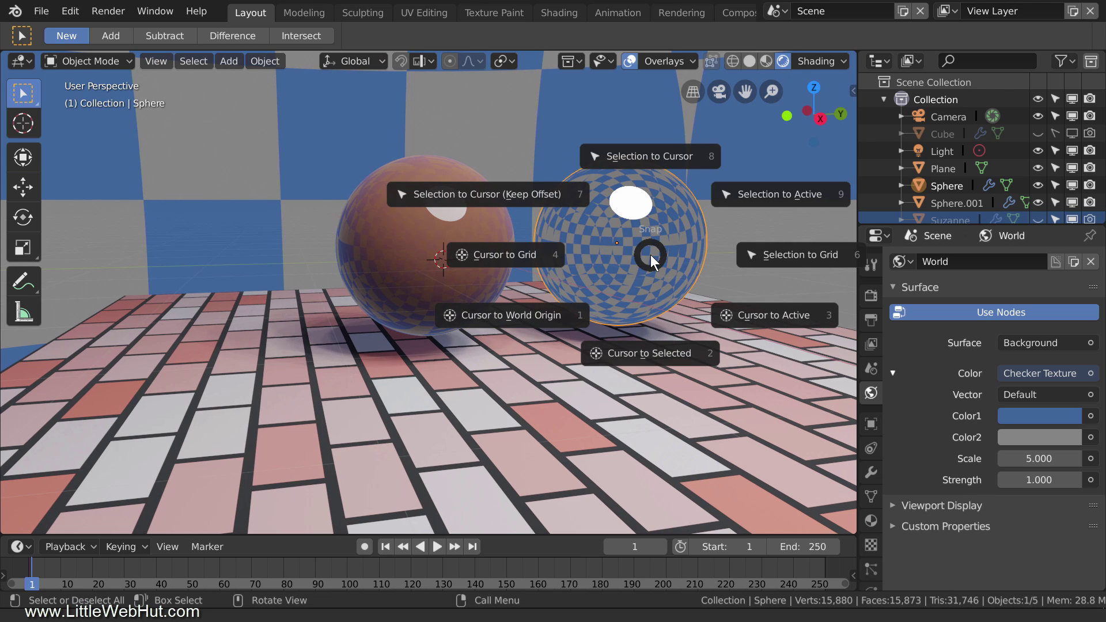
{"action": "left_click", "coordinate": [696, 354]}
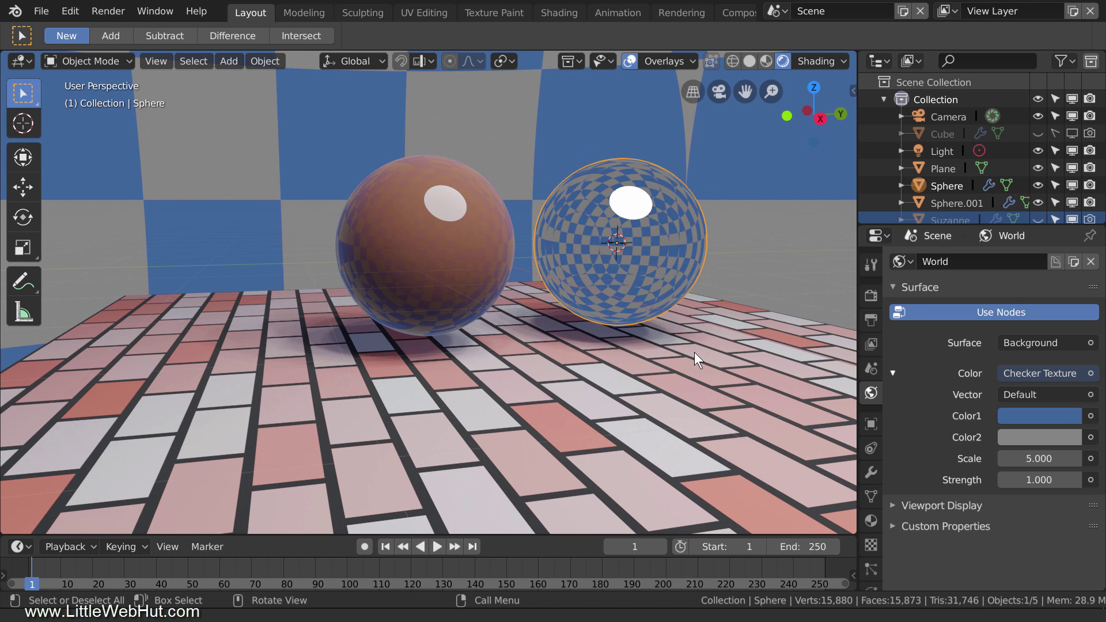
{"action": "key", "text": "shift+a"}
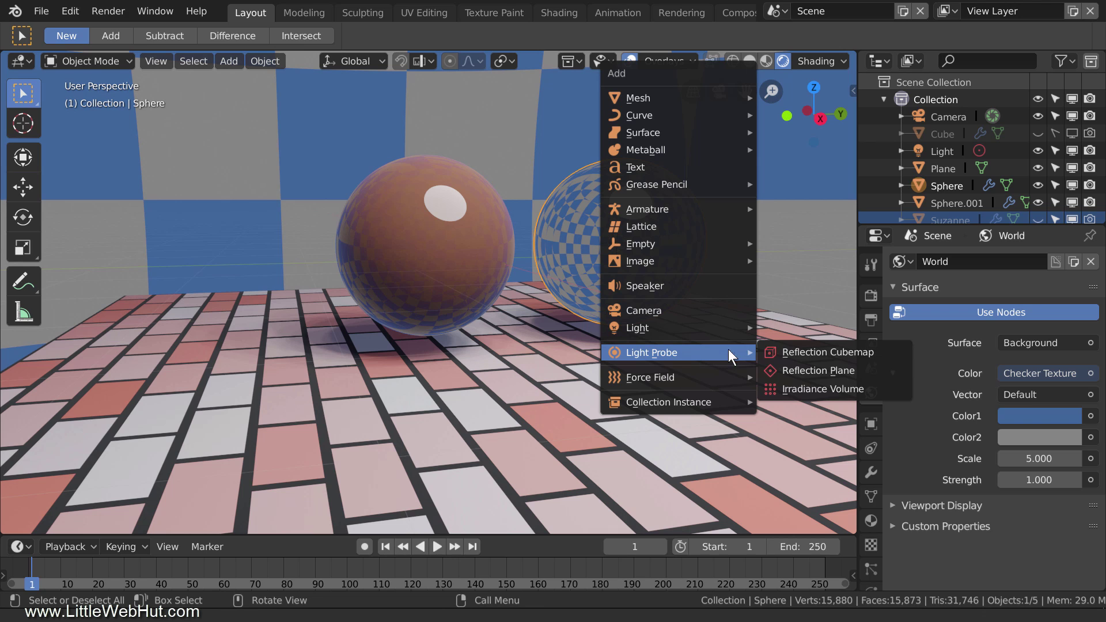
{"action": "left_click", "coordinate": [880, 352]}
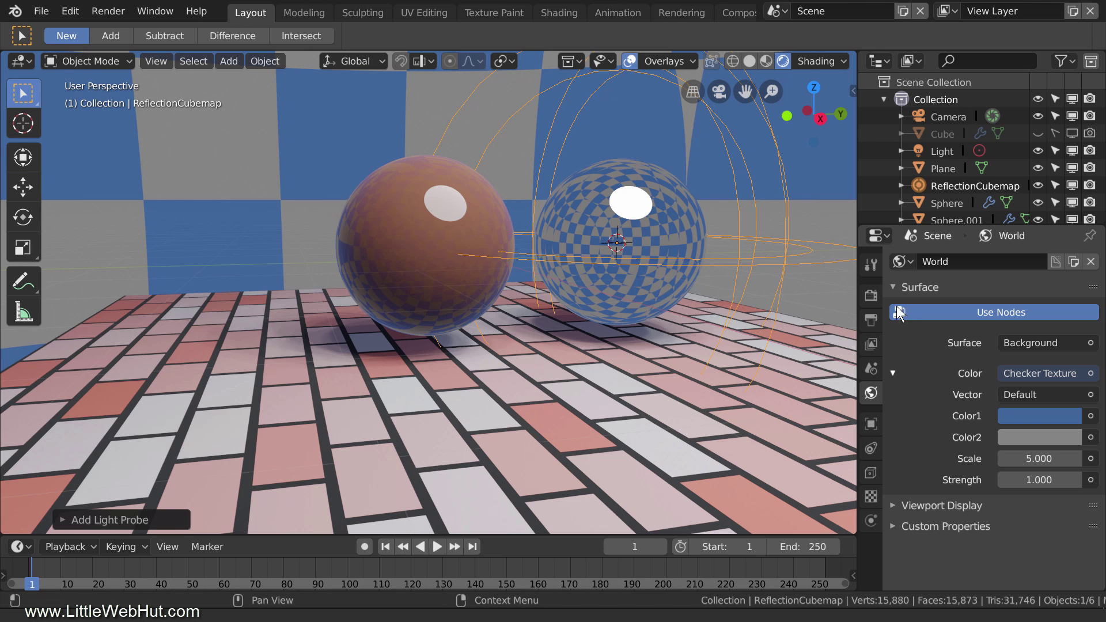
- Bake only the cubemap in the scene's Indirect Lighting settings and enable Auto Bake
{"action": "left_click", "coordinate": [870, 295]}
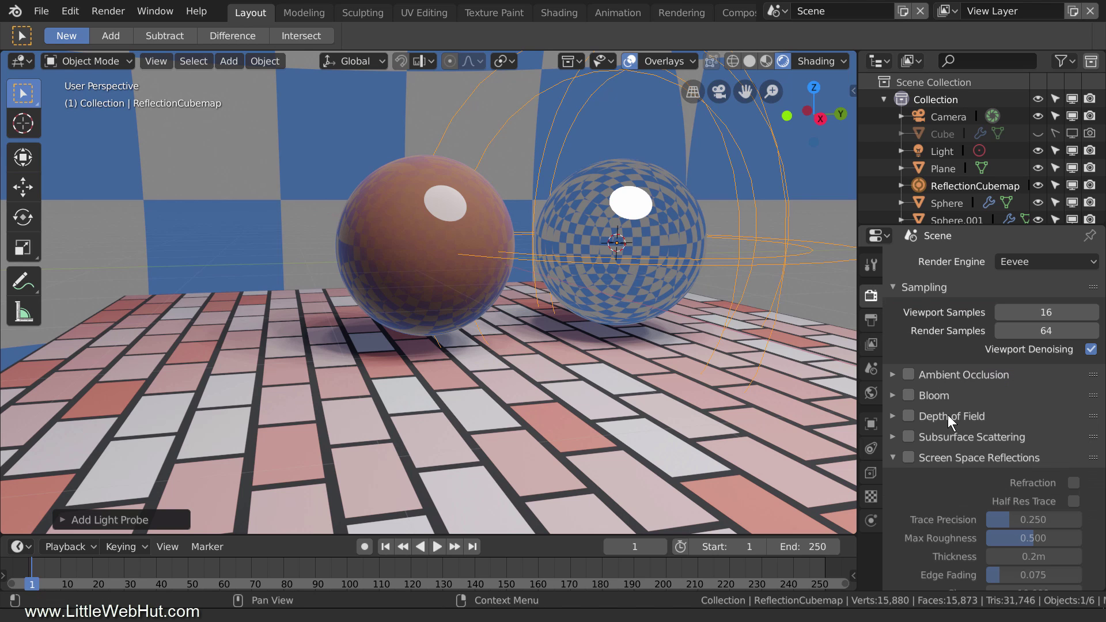
{"action": "scroll", "coordinate": [937, 468], "scroll_direction": "down", "scroll_amount": 9}
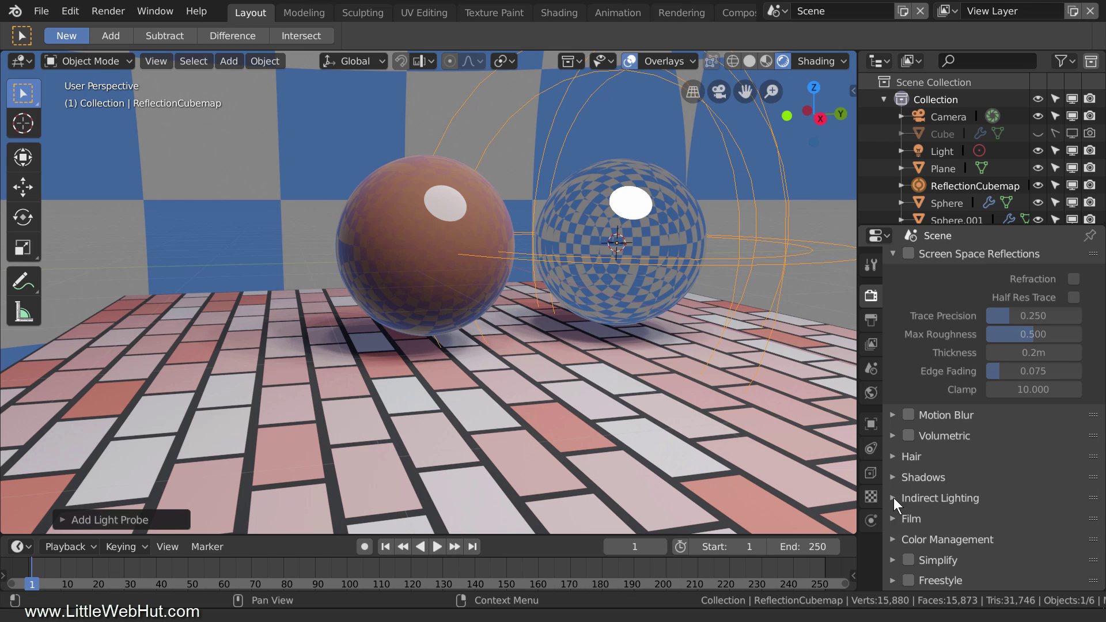
{"action": "left_click", "coordinate": [893, 498]}
{"action": "scroll", "coordinate": [933, 495], "scroll_direction": "down", "scroll_amount": 6}
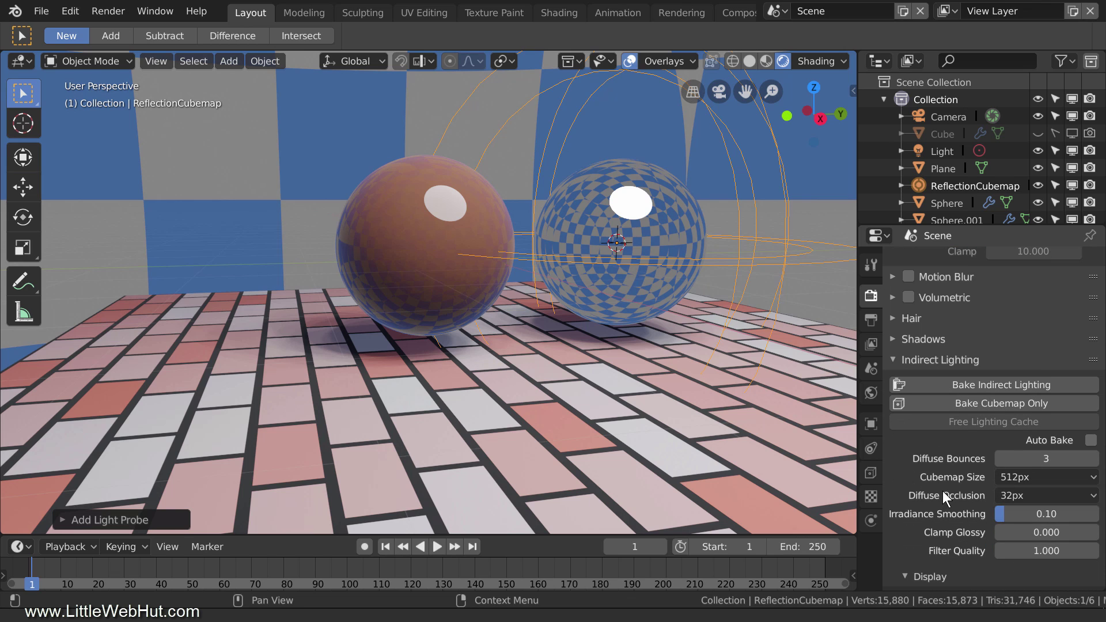
{"action": "left_click", "coordinate": [1068, 401]}
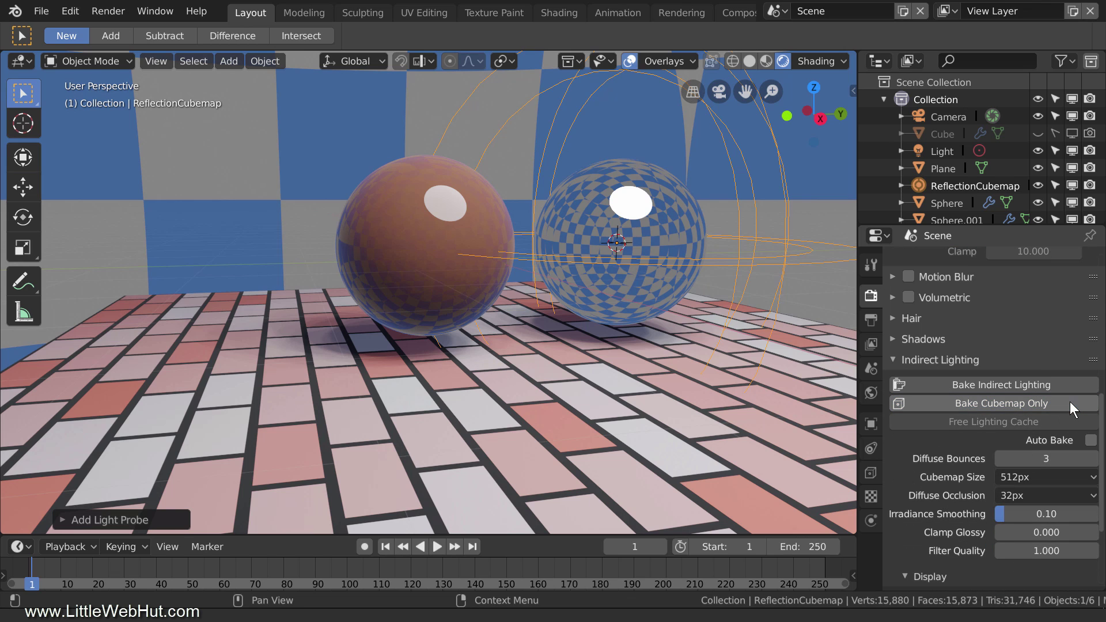
{"action": "left_click", "coordinate": [1091, 459]}
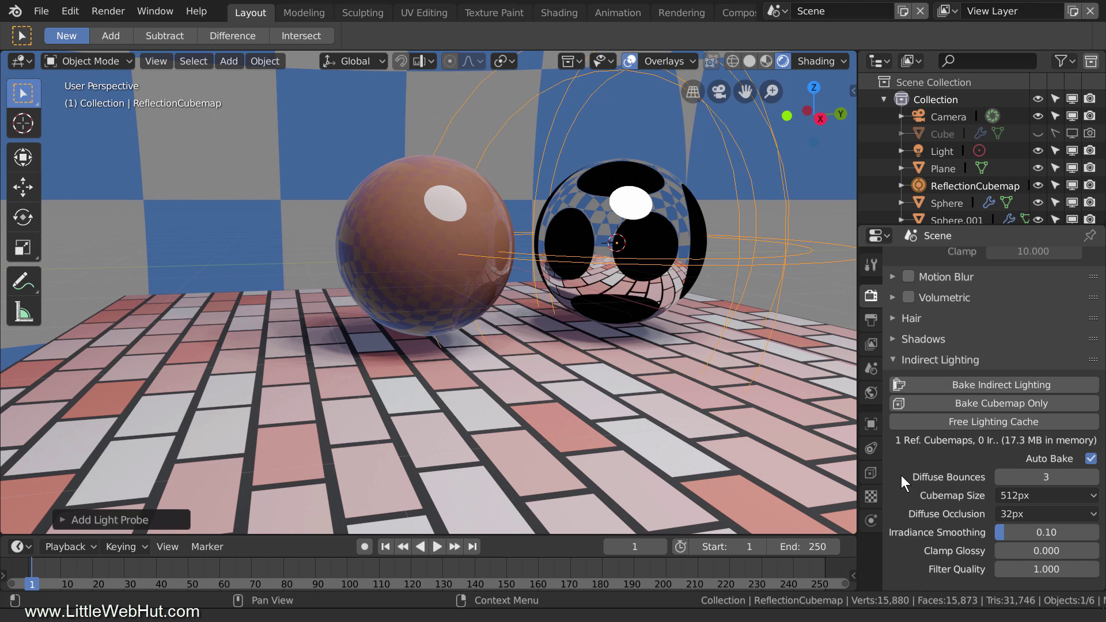
- Turn on the viewport display of the reflection cubemap's clipping range
{"action": "left_click", "coordinate": [872, 474]}
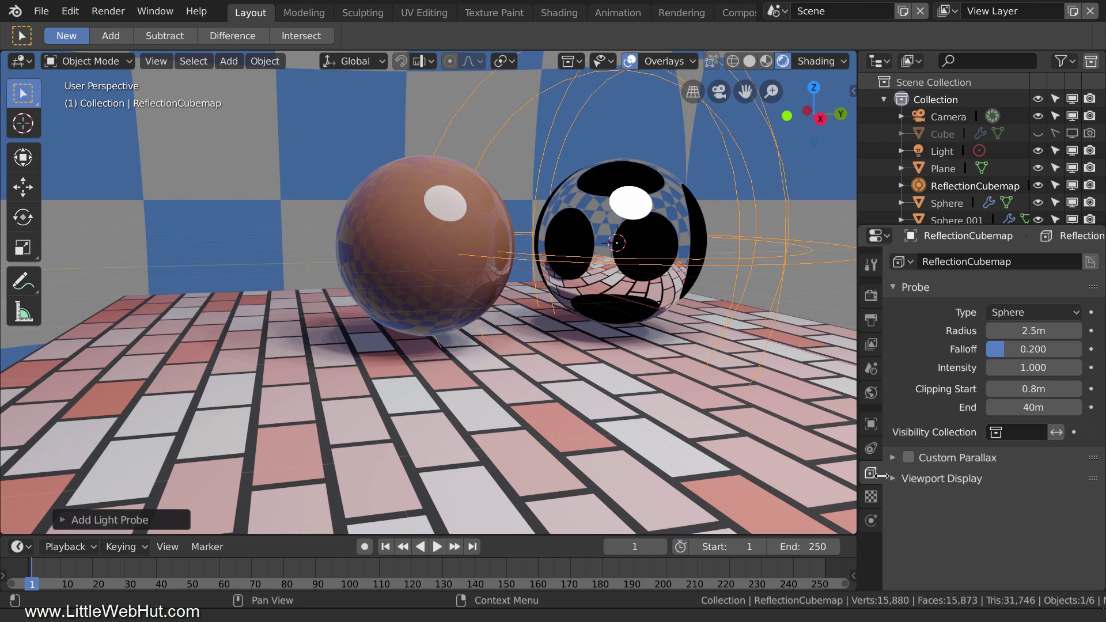
{"action": "left_click", "coordinate": [893, 479]}
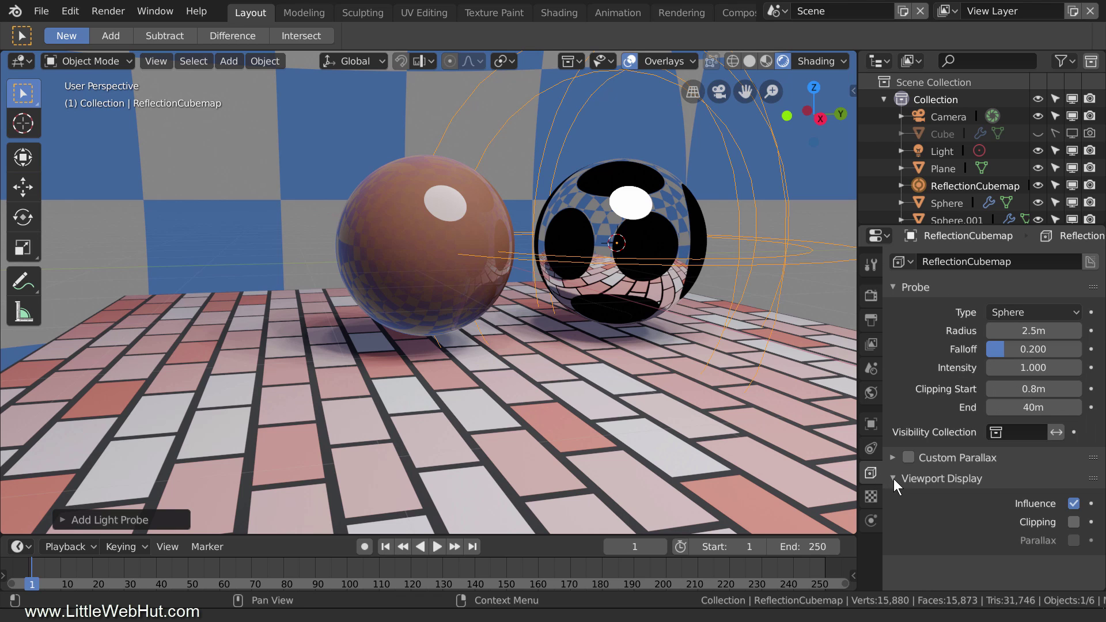
{"action": "left_click", "coordinate": [1074, 521]}
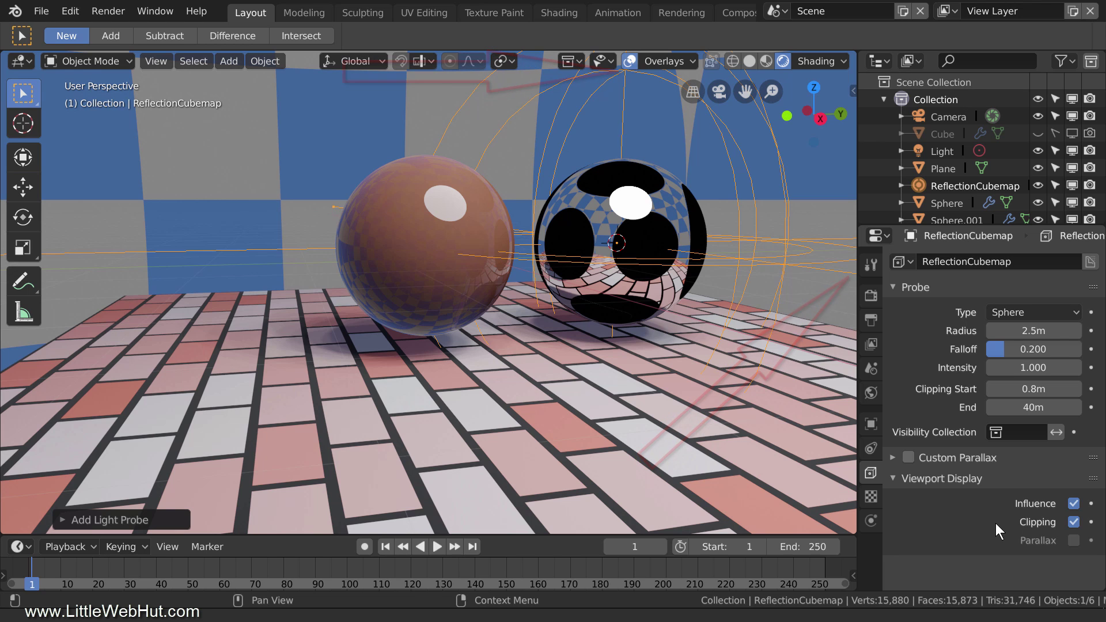
- Try the cubemap's clipping start at 1.2 m and settle on 1.1 m
{"action": "left_click", "coordinate": [1077, 388]}
{"action": "left_click", "coordinate": [1076, 389]}
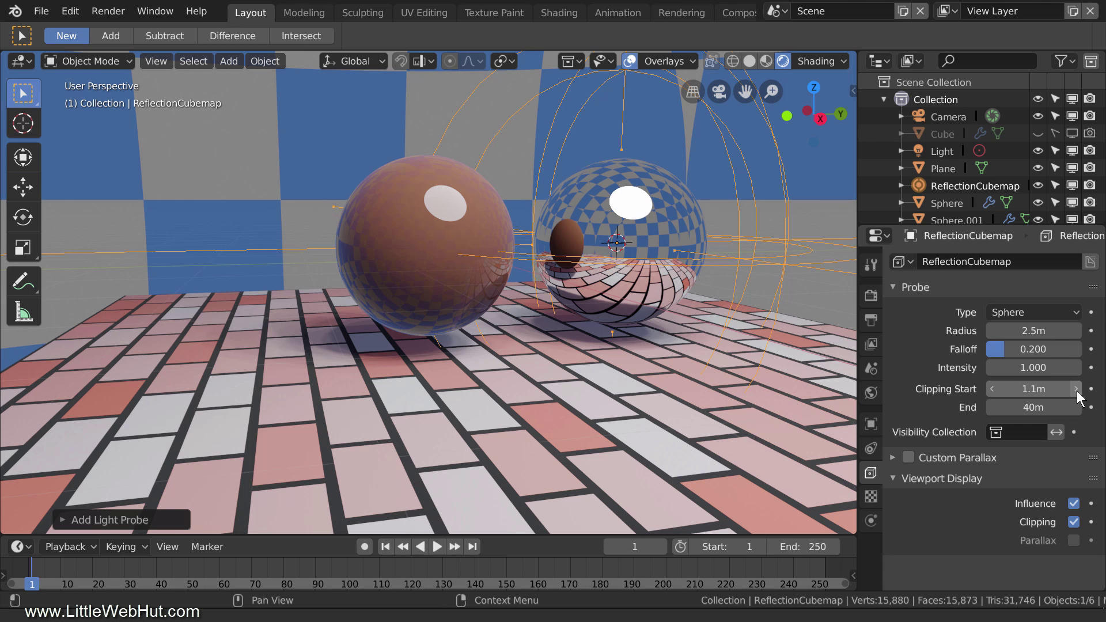
{"action": "left_click", "coordinate": [1074, 388]}
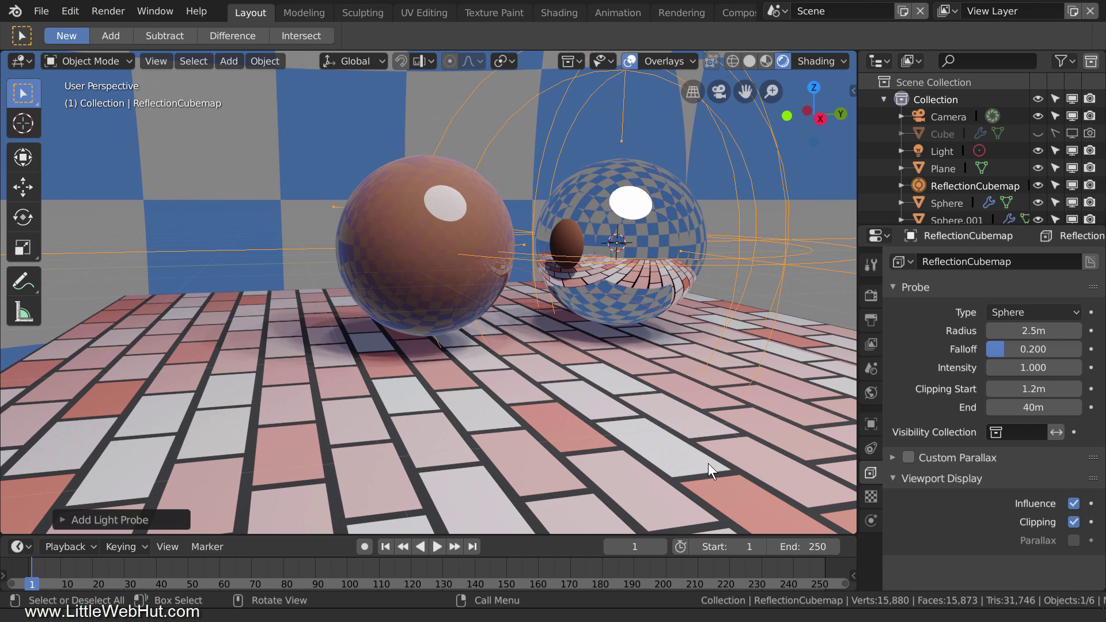
{"action": "mouse_move", "coordinate": [706, 456]}
{"action": "middle_mouse_down"}
{"action": "mouse_move", "coordinate": [702, 433]}
{"action": "mouse_move", "coordinate": [737, 368]}
{"action": "mouse_move", "coordinate": [734, 398]}
{"action": "middle_mouse_up"}
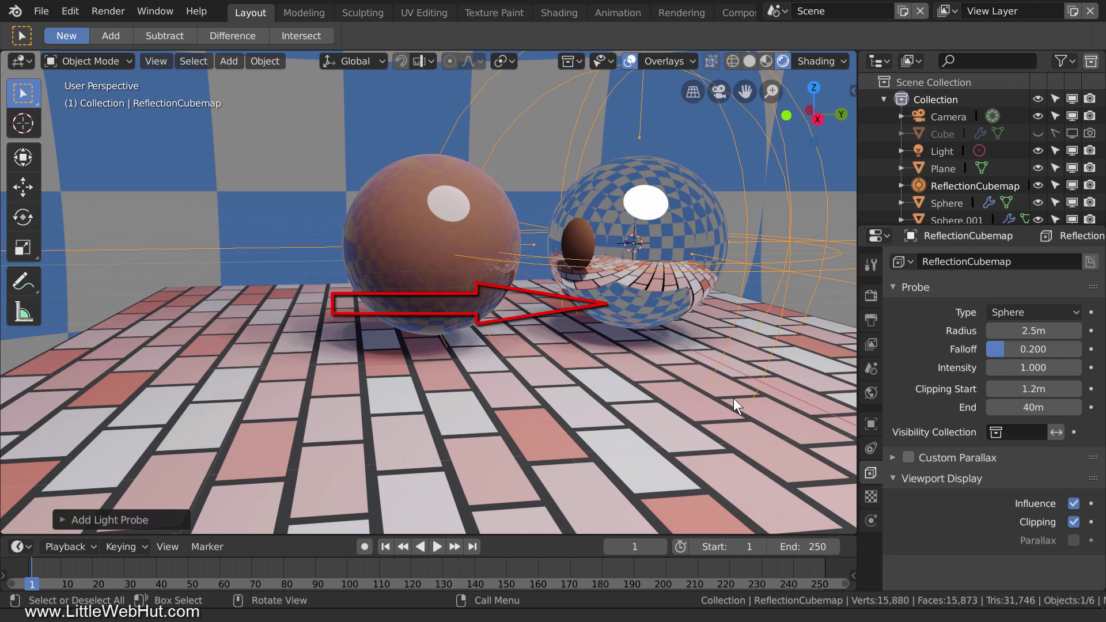
{"action": "left_click", "coordinate": [990, 388]}
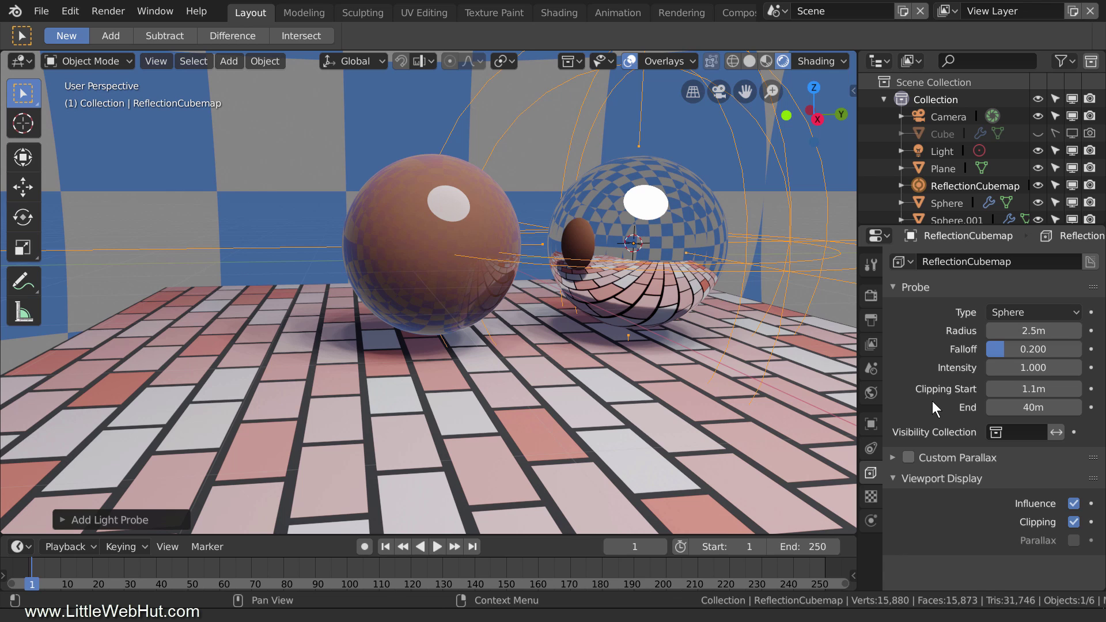
- Set the cubemap's falloff to 0 and scale the probe to fit closely around the mirror-like sphere
{"action": "double_click", "coordinate": [1020, 349]}
{"action": "type", "text": "0"}
{"action": "key", "text": "Return"}
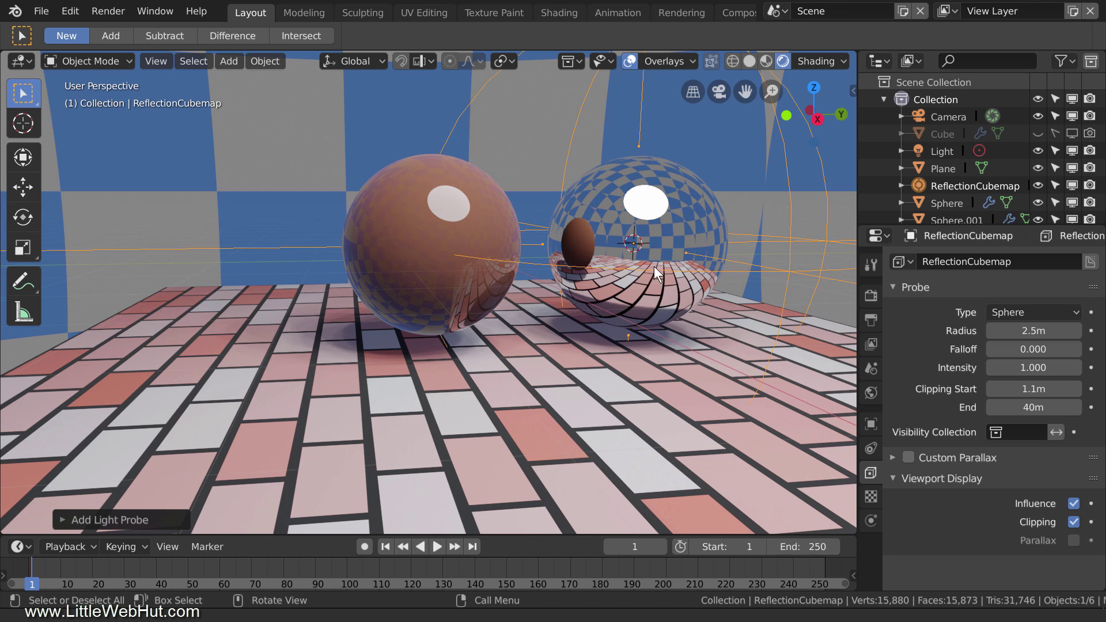
{"action": "key", "text": "s"}
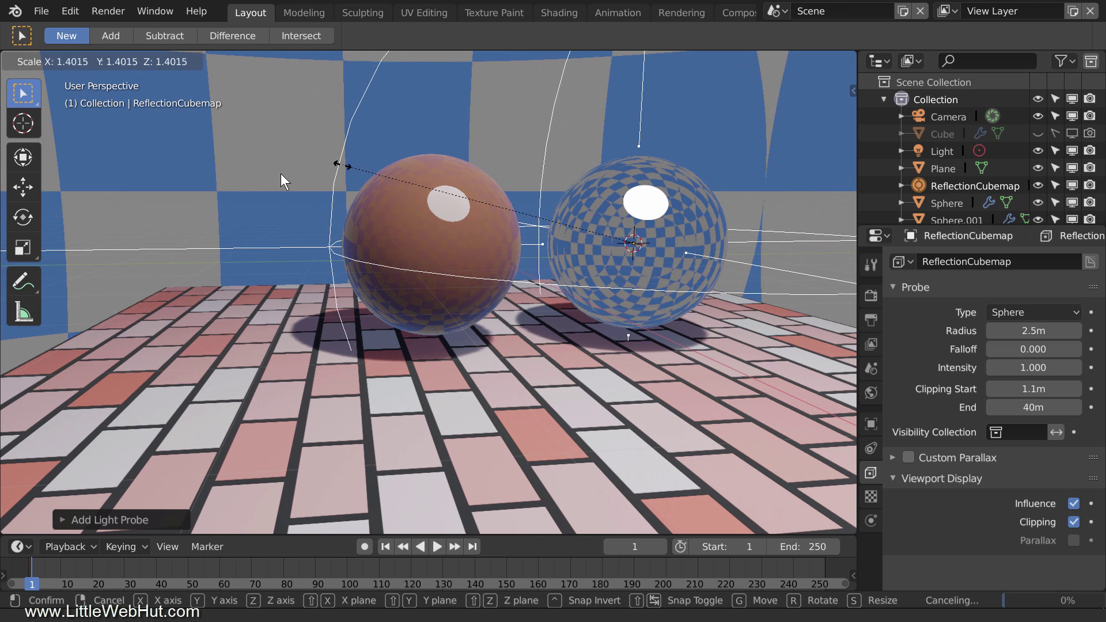
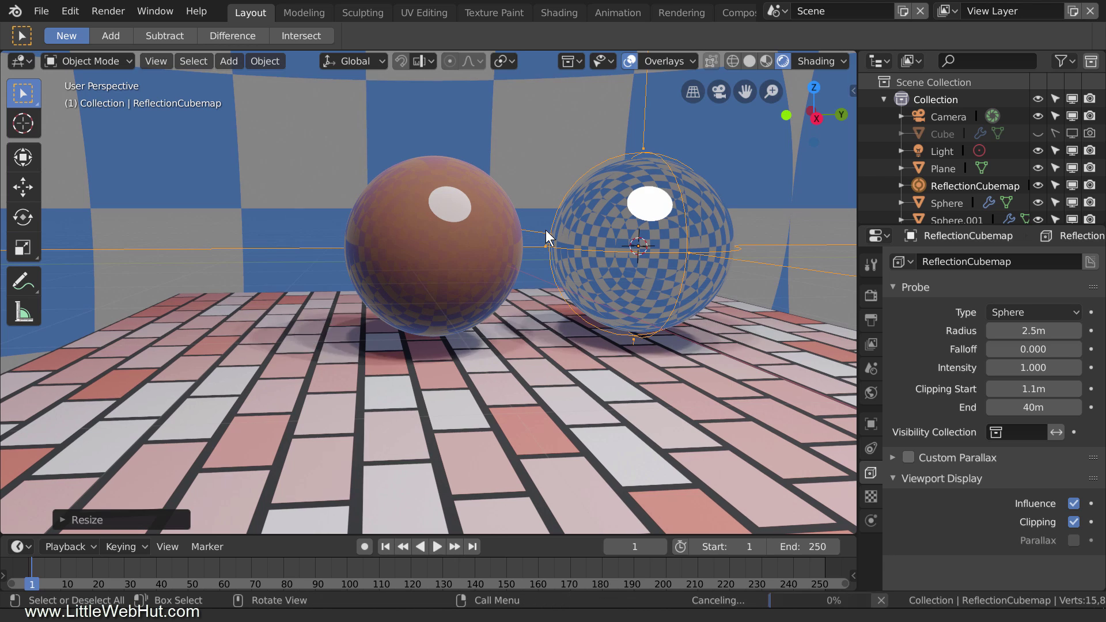
- Duplicate the cubemap along the Y axis onto the brown sphere, and delete the duplicate again
{"action": "key", "text": "shift+d"}
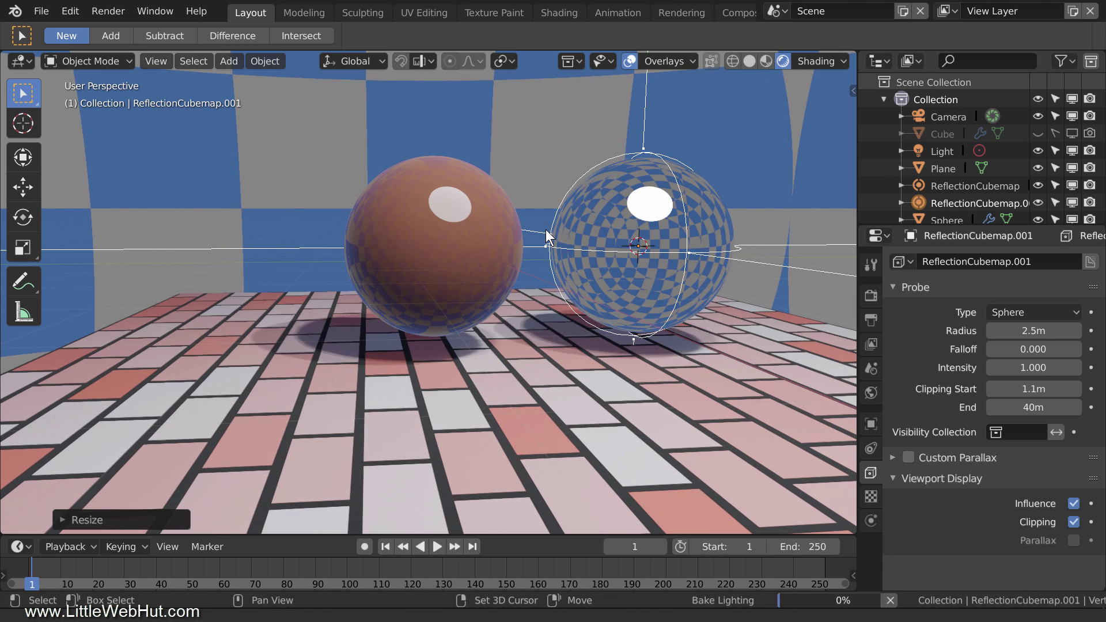
{"action": "key", "text": "y"}
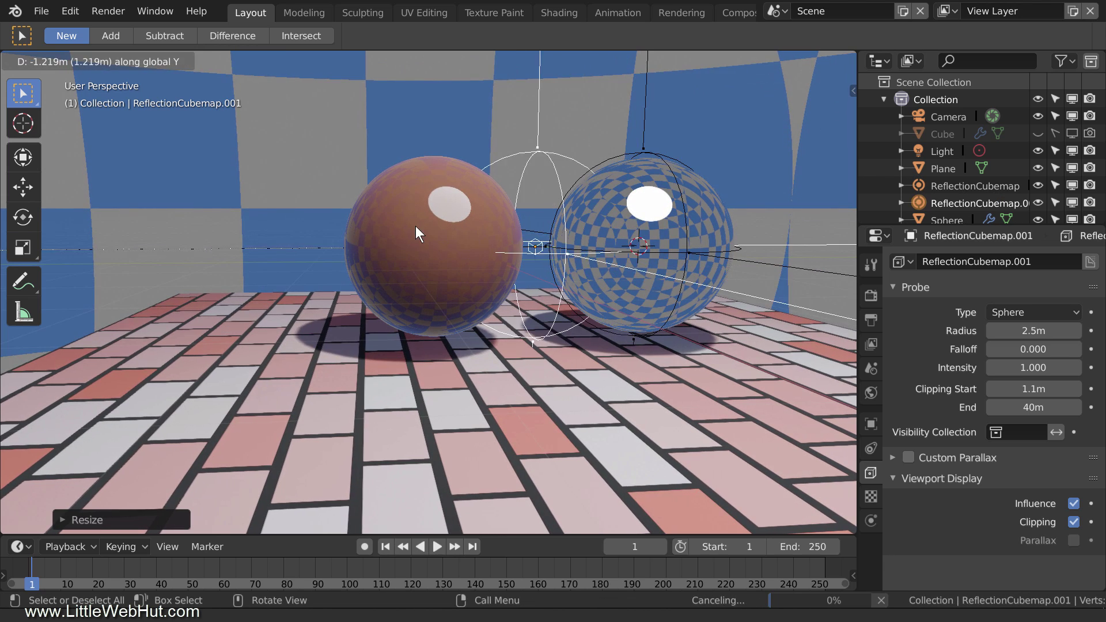
{"action": "left_click", "coordinate": [343, 236]}
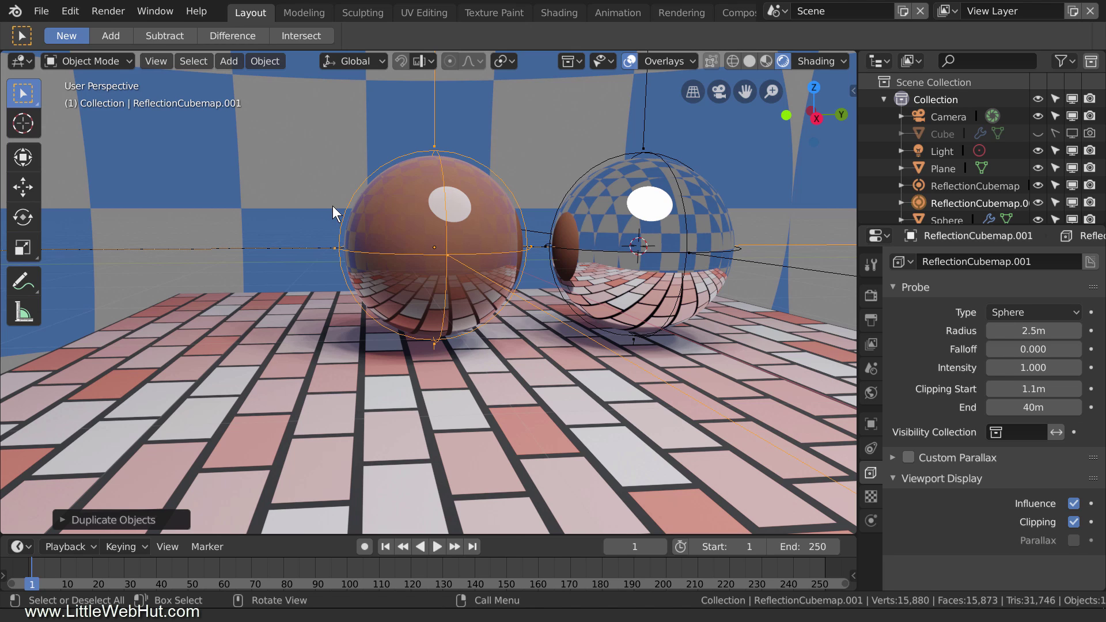
{"action": "key", "text": "x"}
{"action": "left_click", "coordinate": [335, 208]}
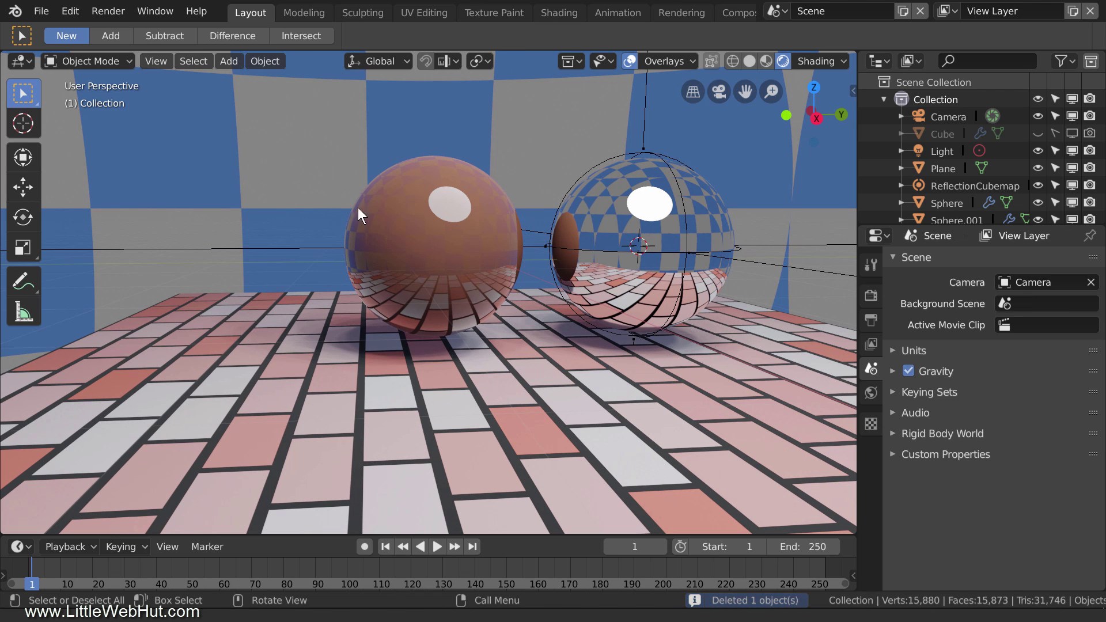
- Scale the reflection cubemap up so that its influence sphere encloses both the mirror-like and the brown sphere
{"action": "left_click", "coordinate": [644, 132]}
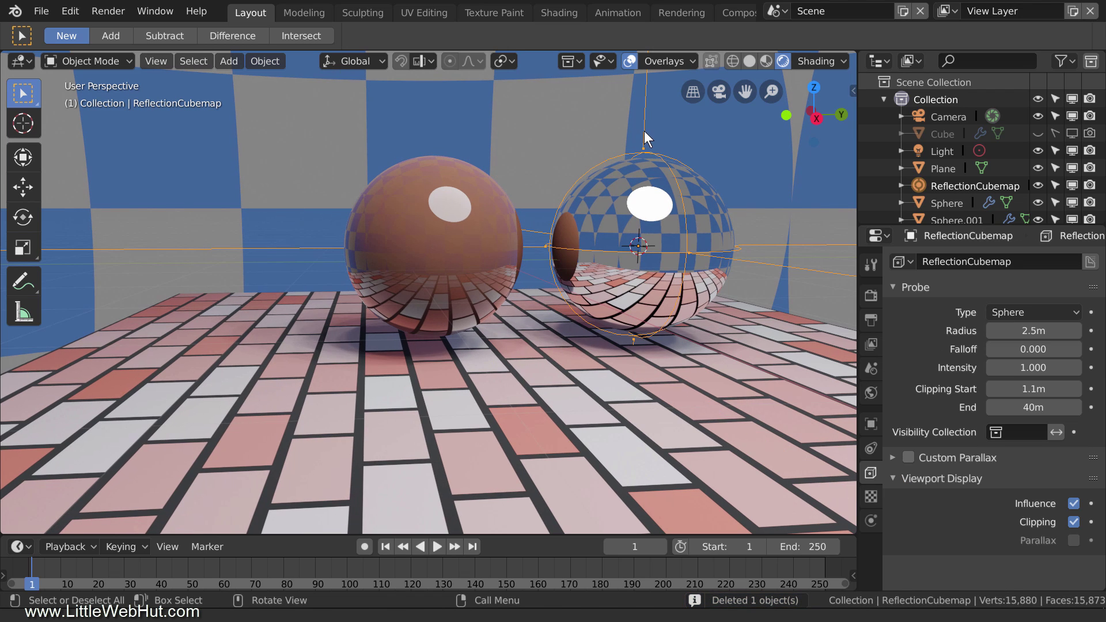
{"action": "key", "text": "s"}
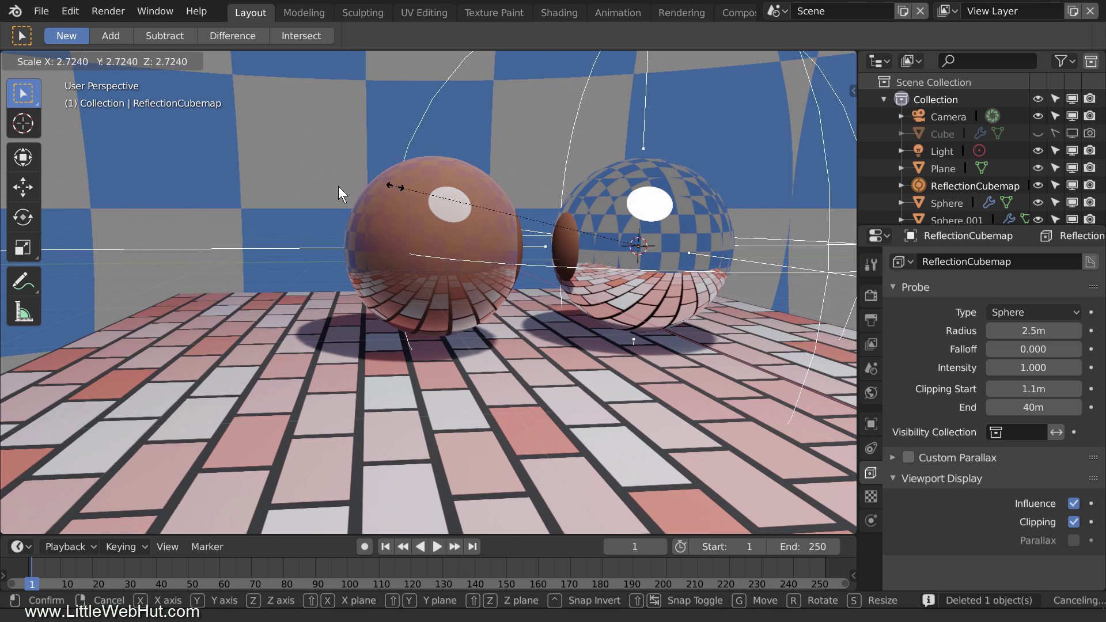
{"action": "left_click", "coordinate": [229, 196]}
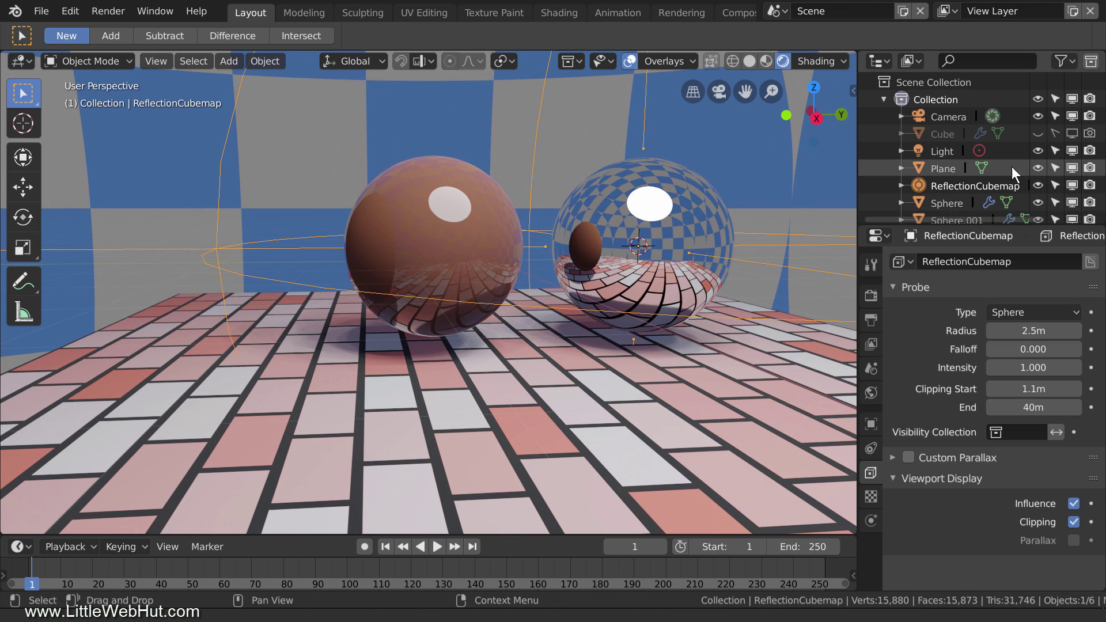
- Hide the brown sphere (Sphere.001) and show the Suzanne monkey head in its place
{"action": "scroll", "coordinate": [1036, 178], "scroll_direction": "down", "scroll_amount": 2}
{"action": "left_click", "coordinate": [1037, 190]}
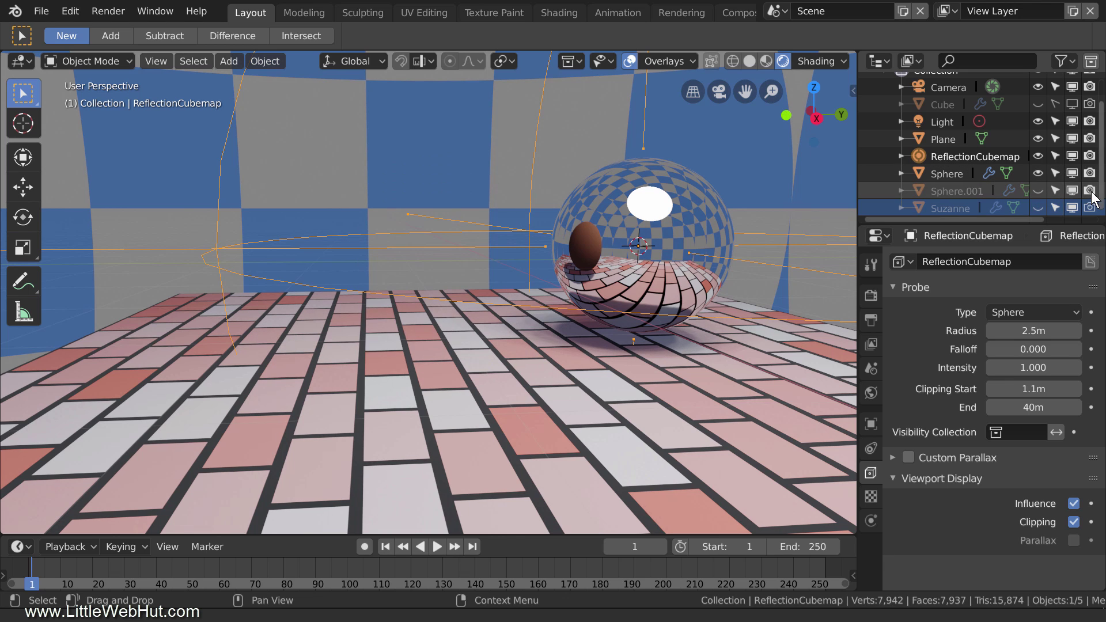
{"action": "left_click", "coordinate": [1037, 208]}
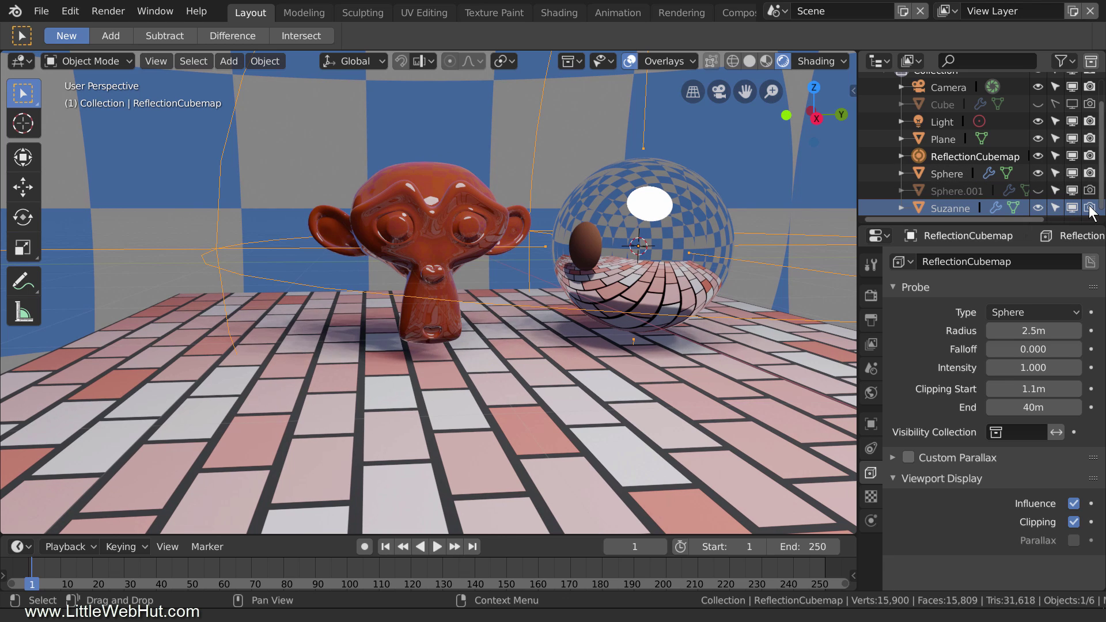
- Rebake only the cubemap and inspect the monkey's reflection in the mirror-like sphere from several angles
{"action": "left_click", "coordinate": [875, 294]}
{"action": "left_click", "coordinate": [1065, 402]}
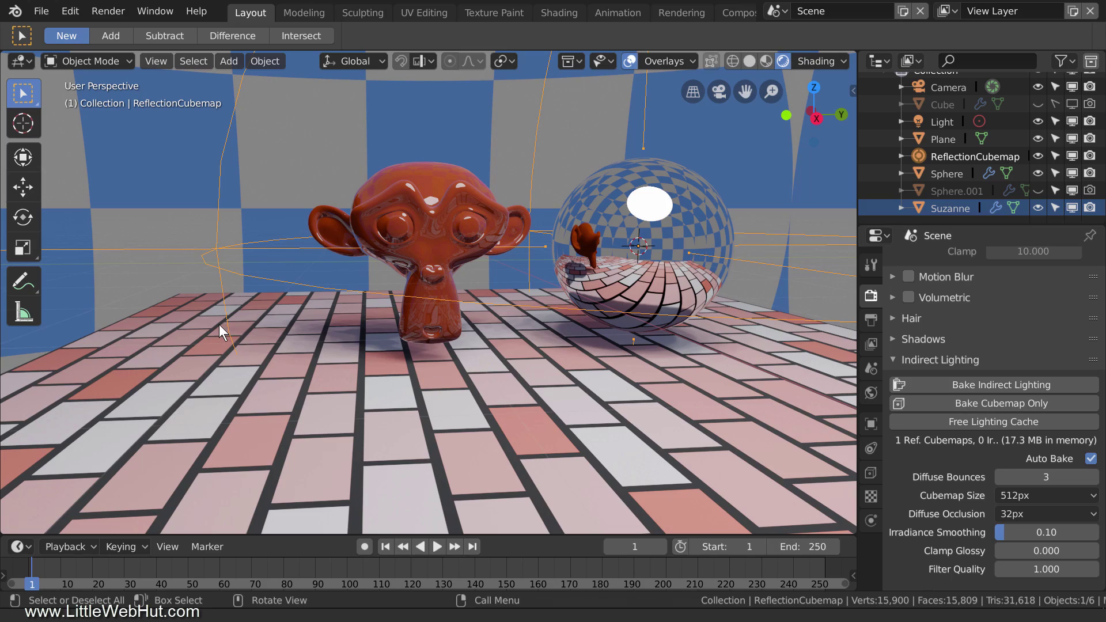
{"action": "mouse_move", "coordinate": [221, 324]}
{"action": "middle_mouse_down"}
{"action": "mouse_move", "coordinate": [330, 350]}
{"action": "mouse_move", "coordinate": [428, 350]}
{"action": "middle_mouse_up"}
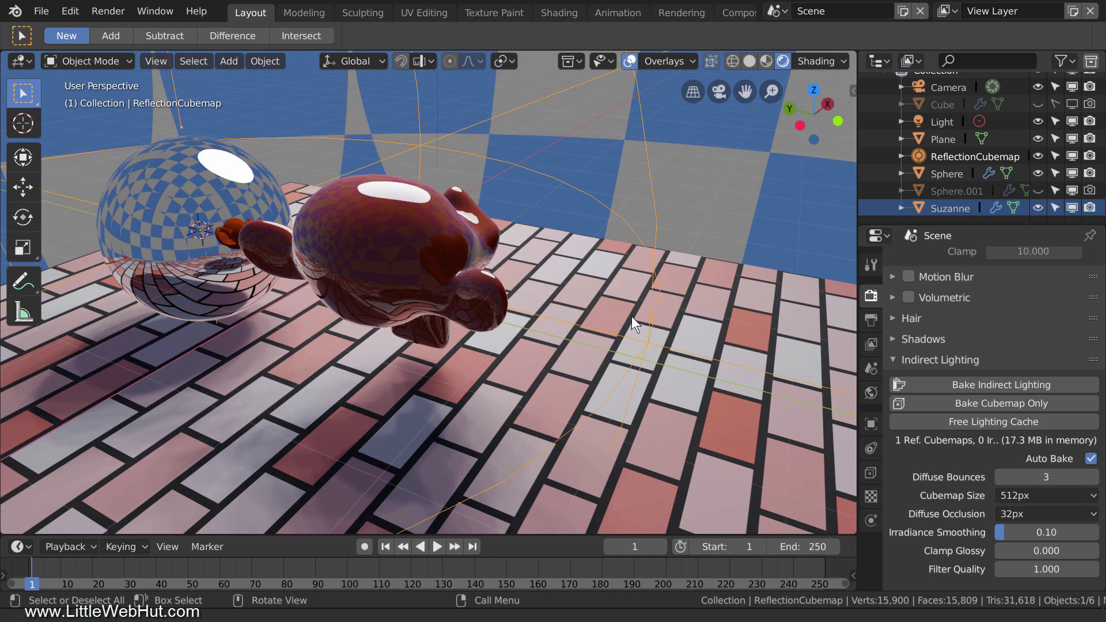
{"action": "middle_click_drag", "start_coordinate": [725, 302], "coordinate": [511, 284]}
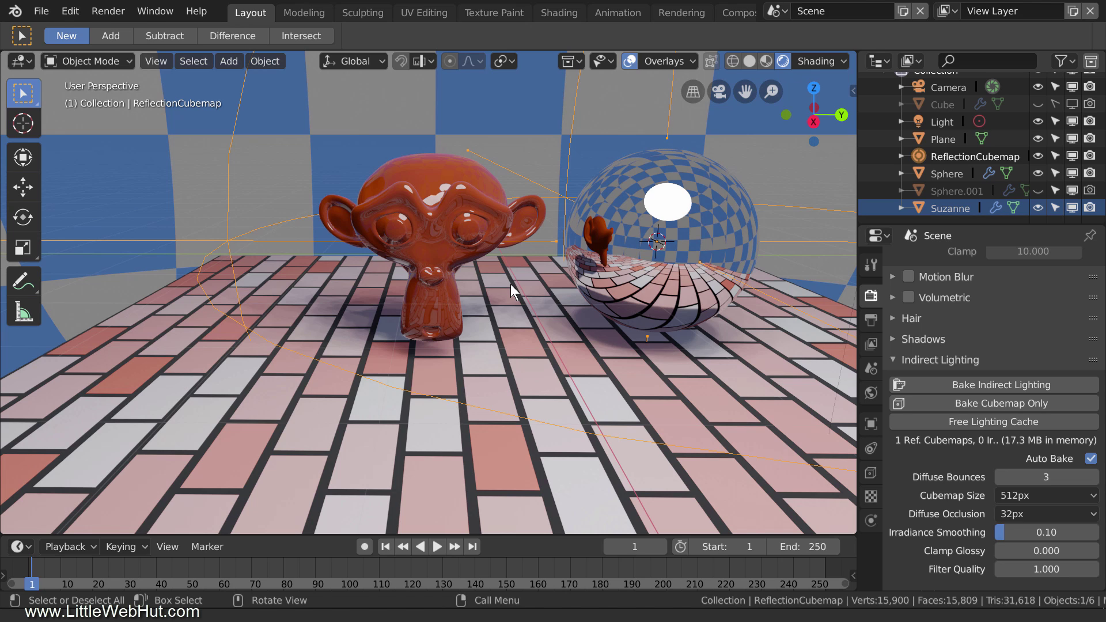
- Set the Transmission of the monkey head's material to 1
{"action": "left_click", "coordinate": [444, 234]}
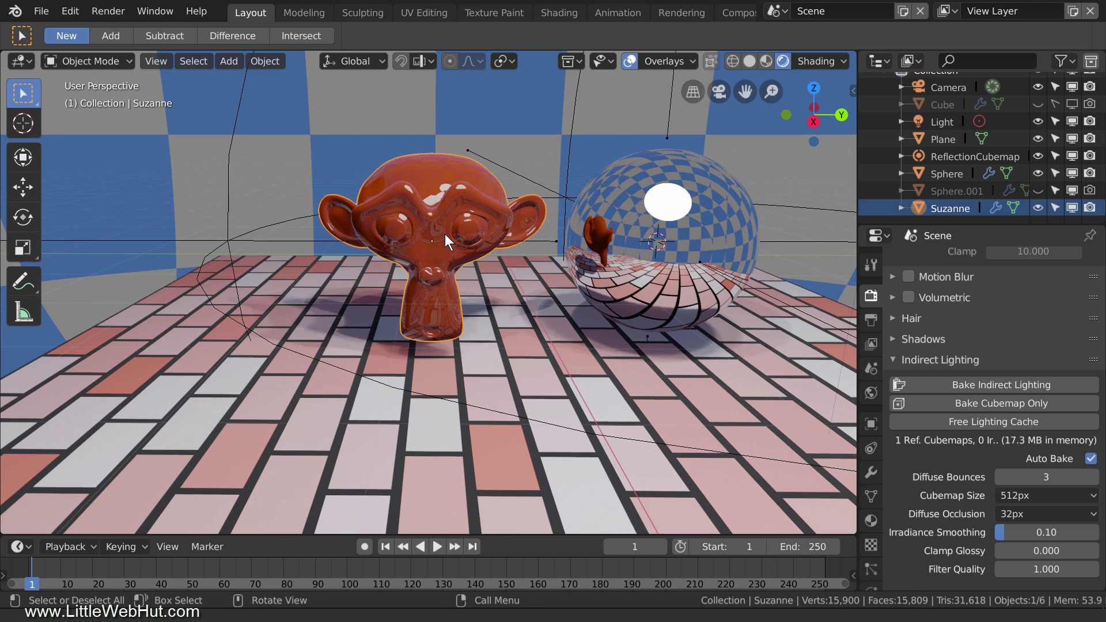
{"action": "left_click", "coordinate": [870, 520]}
{"action": "scroll", "coordinate": [990, 481], "scroll_direction": "down", "scroll_amount": 5}
{"action": "scroll", "coordinate": [989, 478], "scroll_direction": "down", "scroll_amount": 9}
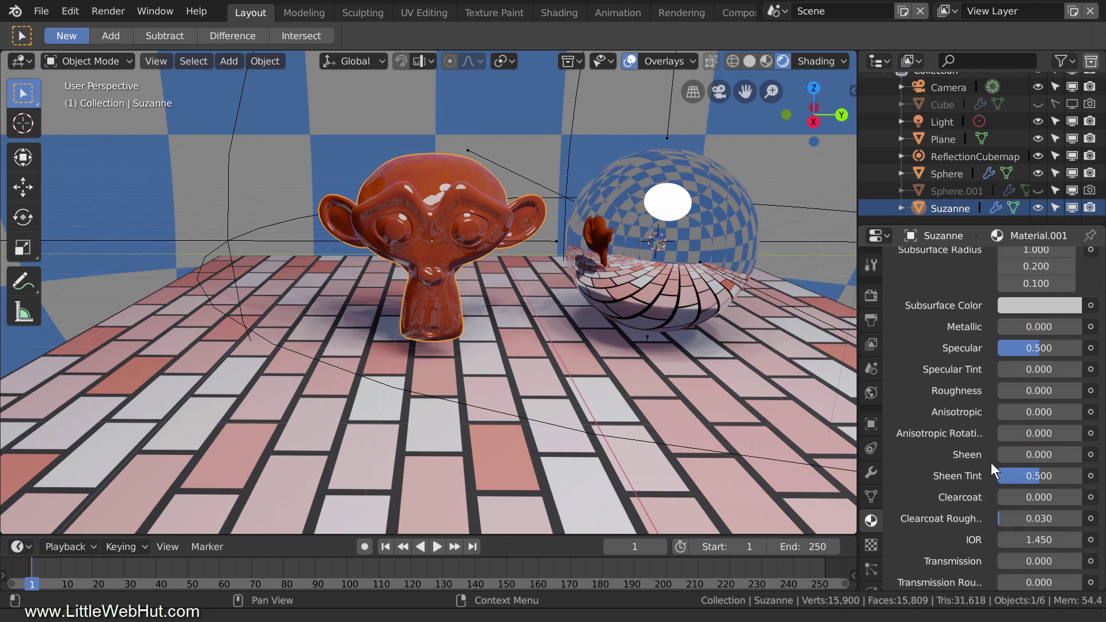
{"action": "left_click", "coordinate": [1011, 491]}
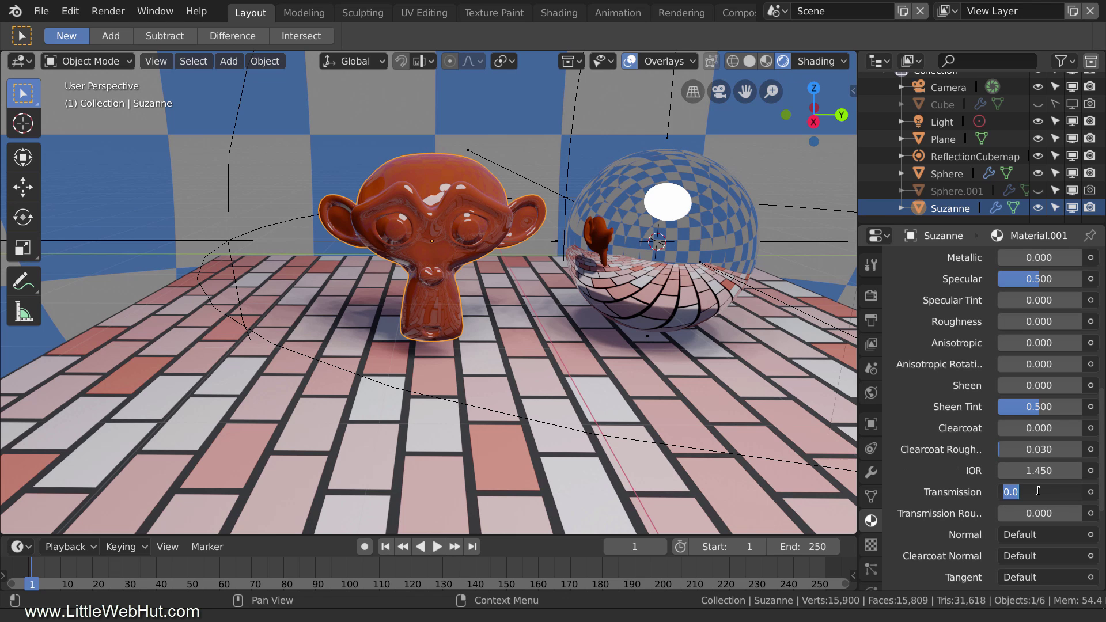
{"action": "type", "text": "1"}
{"action": "key", "text": "Return"}
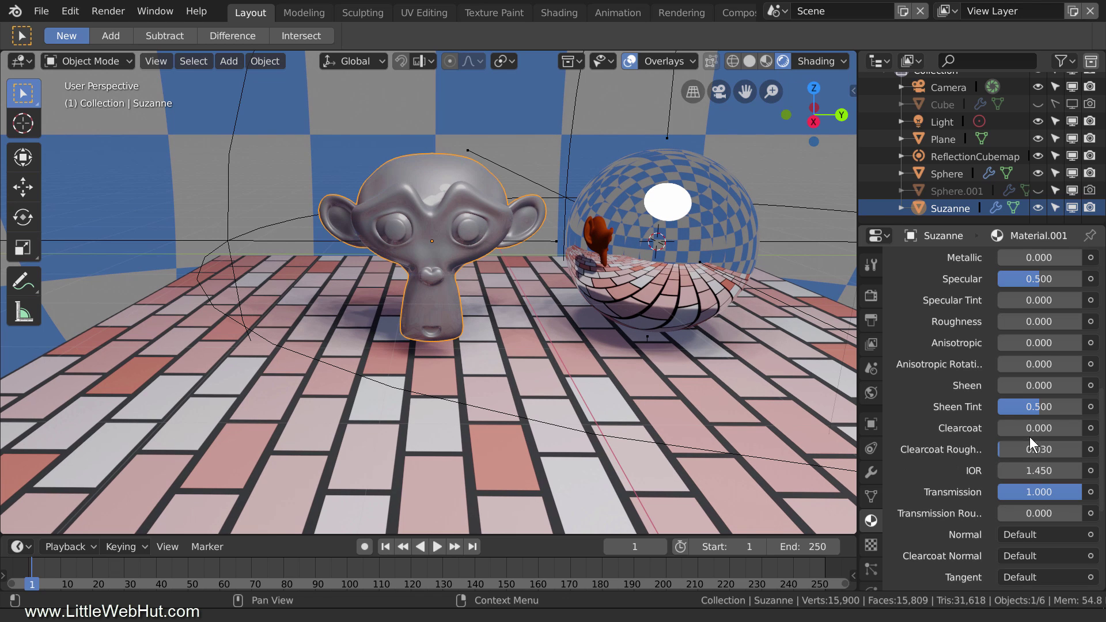
- Change the monkey material's base color to a bright, nearly neutral white
{"action": "scroll", "coordinate": [1028, 437], "scroll_direction": "up", "scroll_amount": 10}
{"action": "left_click", "coordinate": [1046, 368]}
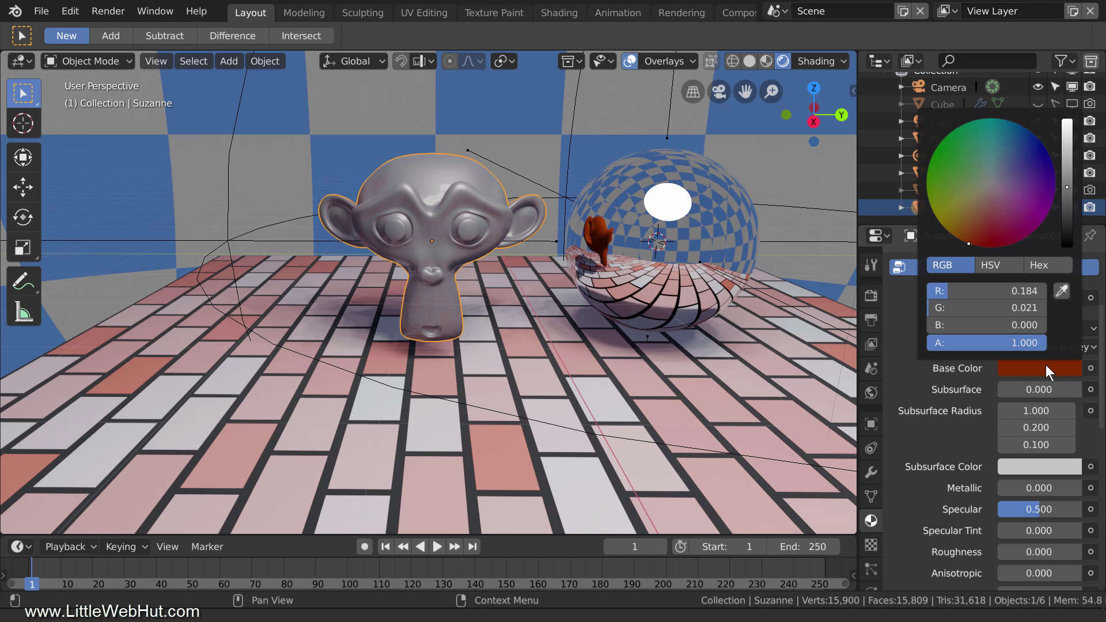
{"action": "left_click", "coordinate": [993, 184]}
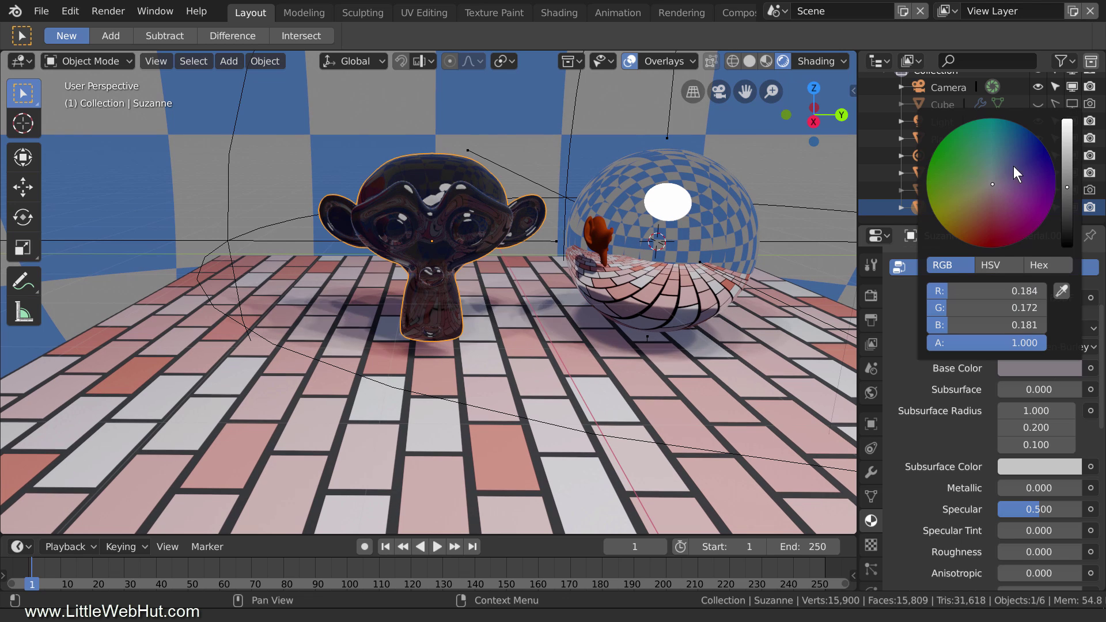
{"action": "left_click", "coordinate": [1067, 122]}
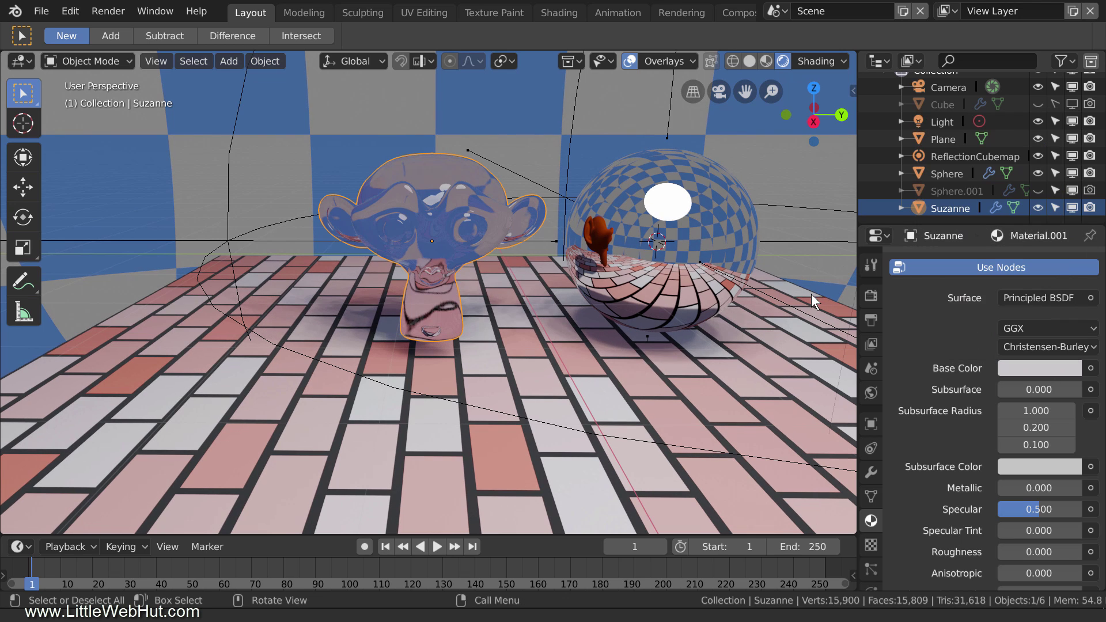
- Give the mirror-like sphere's material a saturated red base color and set its Metallic value to 0
{"action": "left_click", "coordinate": [731, 253]}
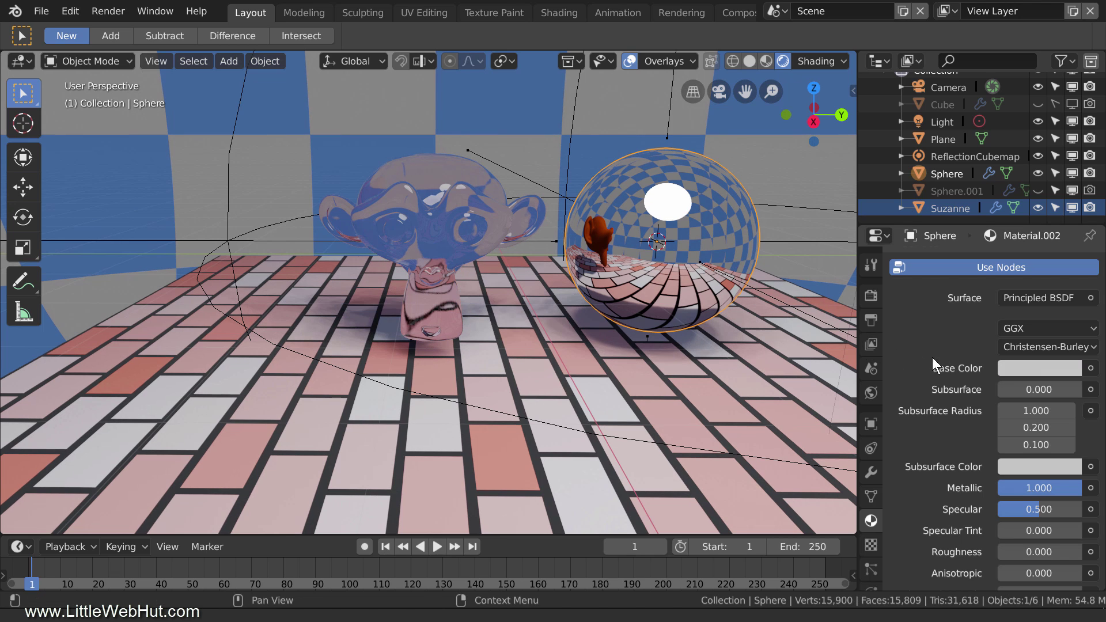
{"action": "left_click", "coordinate": [1024, 368]}
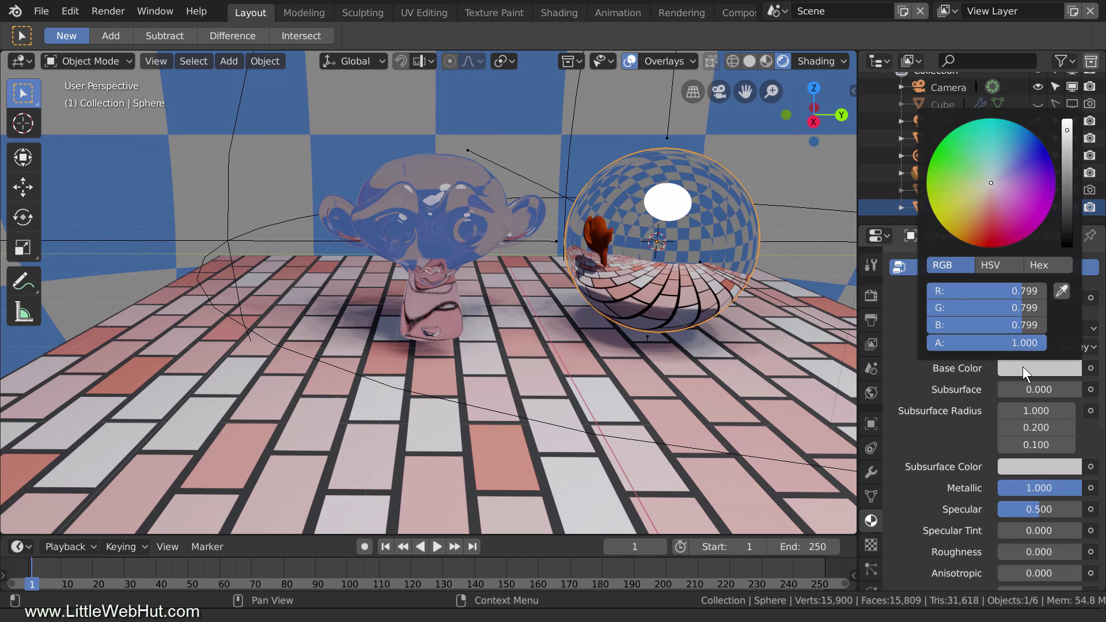
{"action": "left_click", "coordinate": [991, 245]}
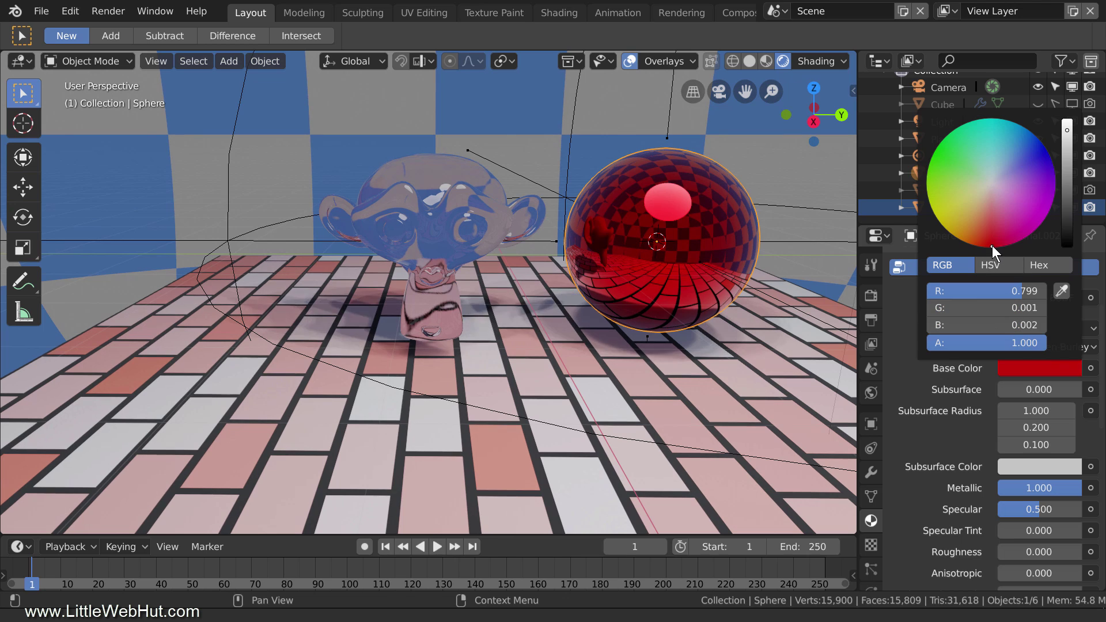
{"action": "left_click", "coordinate": [1041, 487]}
{"action": "type", "text": "0"}
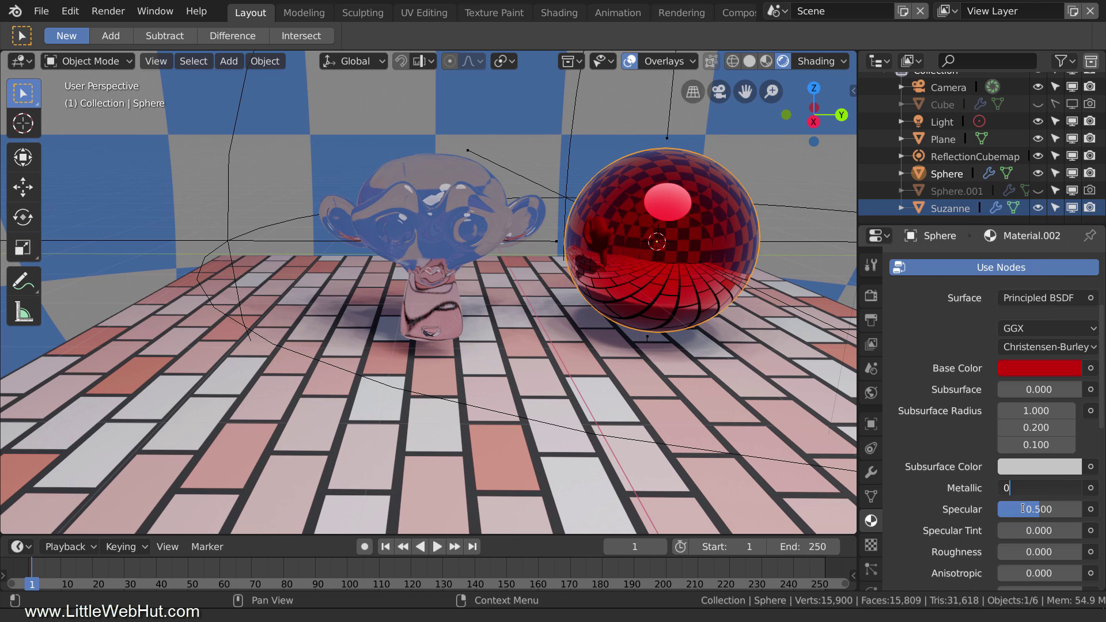
{"action": "key", "text": "Return"}
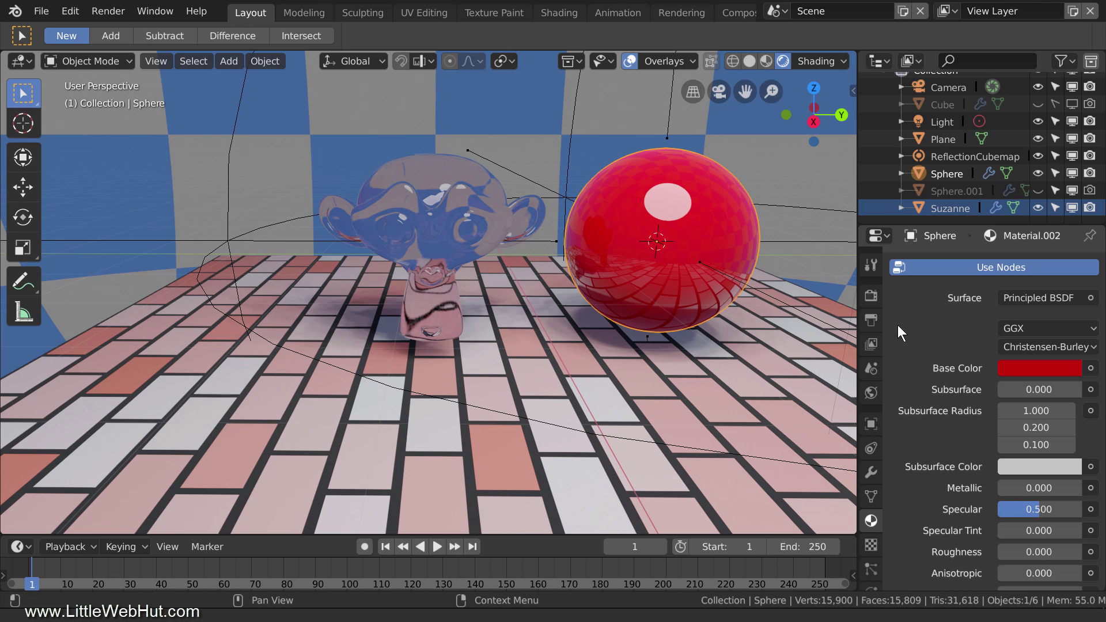
- Rebake only the cubemap with the new materials and view the glass monkey and red sphere from the side
{"action": "left_click", "coordinate": [874, 297]}
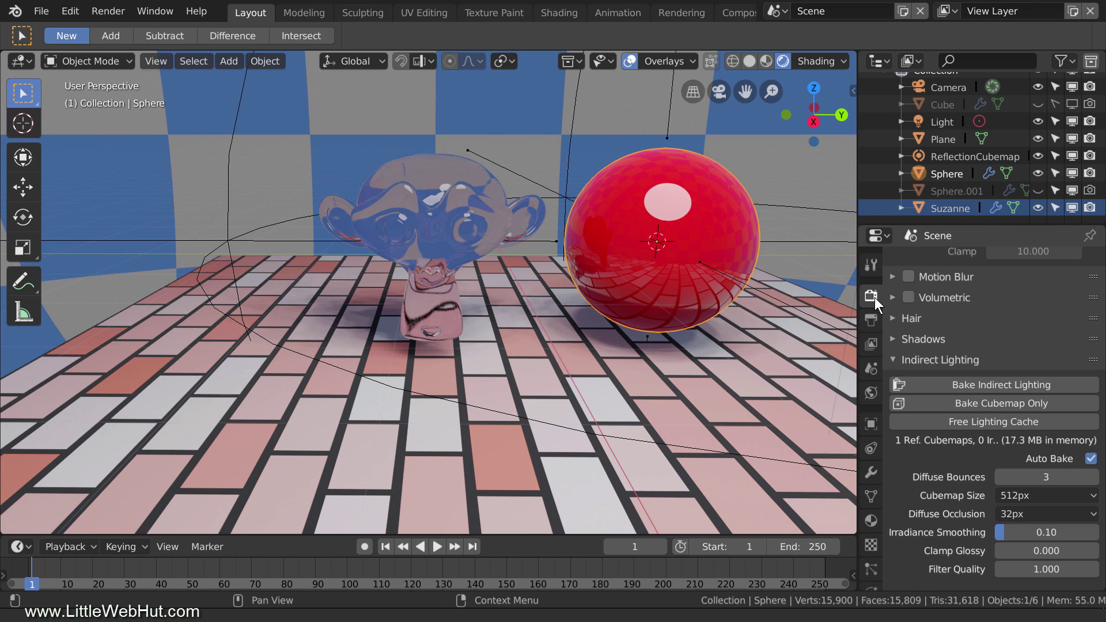
{"action": "left_click", "coordinate": [1060, 404]}
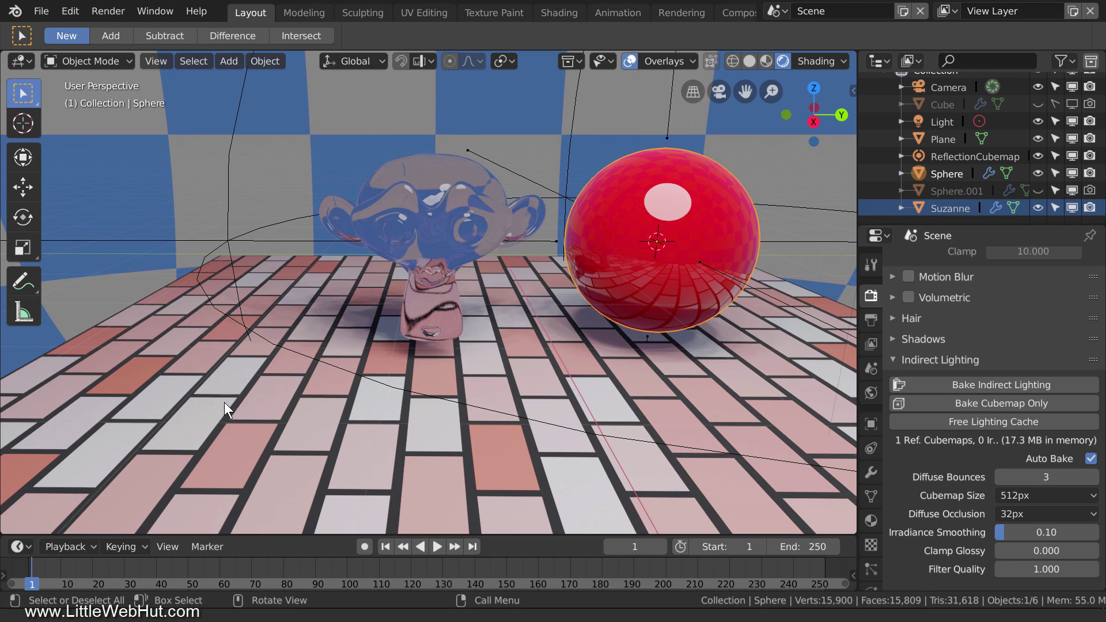
{"action": "middle_click_drag", "start_coordinate": [228, 403], "coordinate": [366, 391]}
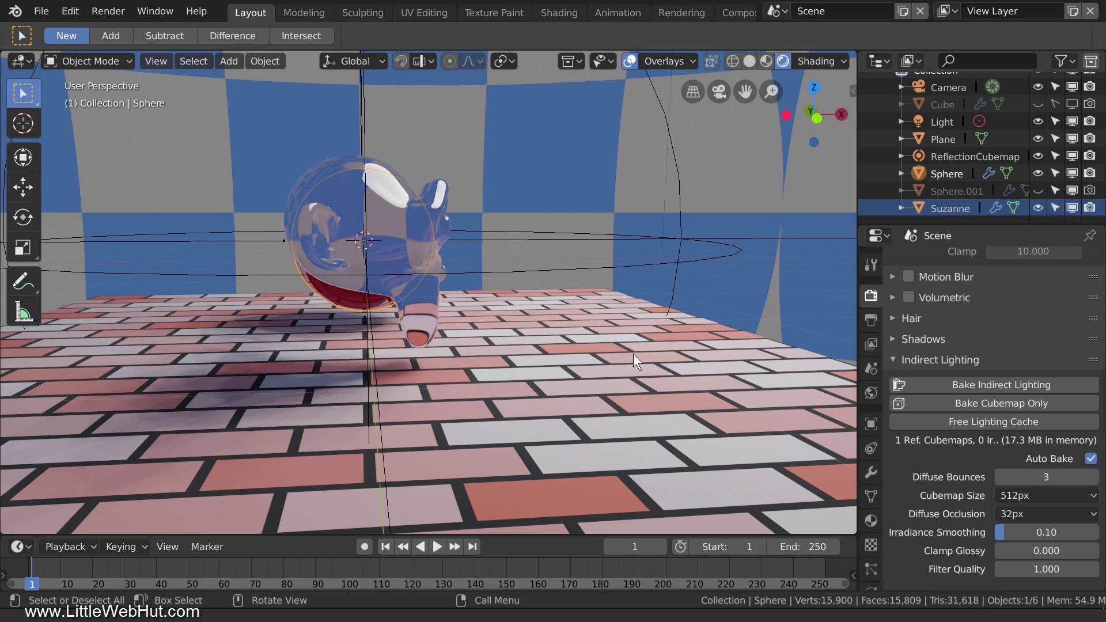
{"action": "middle_click_drag", "start_coordinate": [634, 354], "coordinate": [489, 364]}
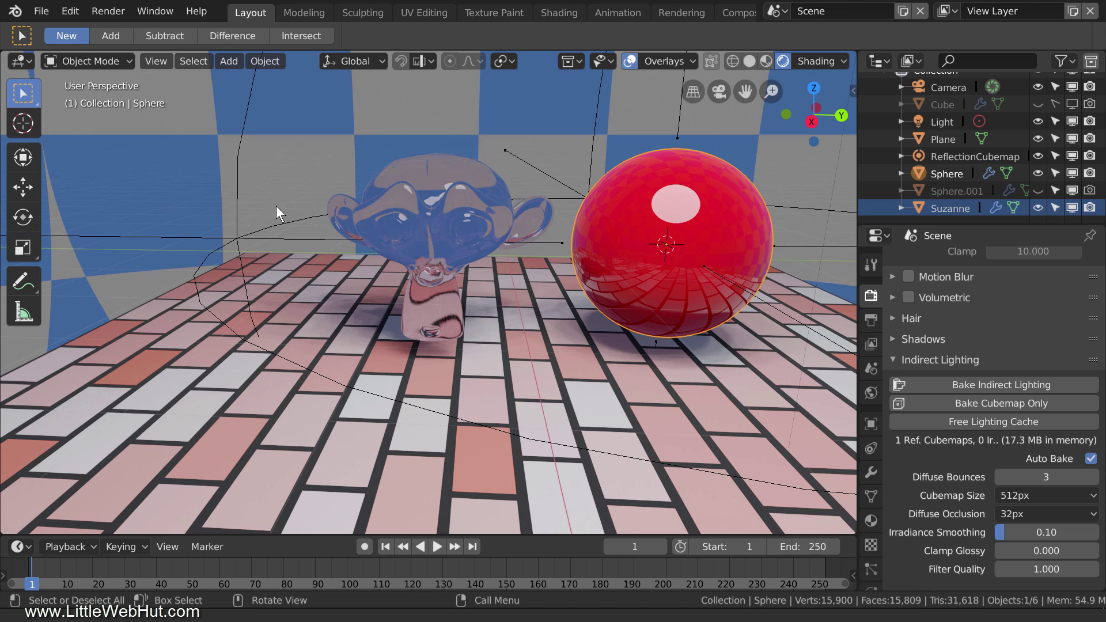
- Scale the reflection cubemap down to about 0.23 so that it fits closely around the red sphere
{"action": "left_click", "coordinate": [237, 179]}
{"action": "key", "text": "s"}
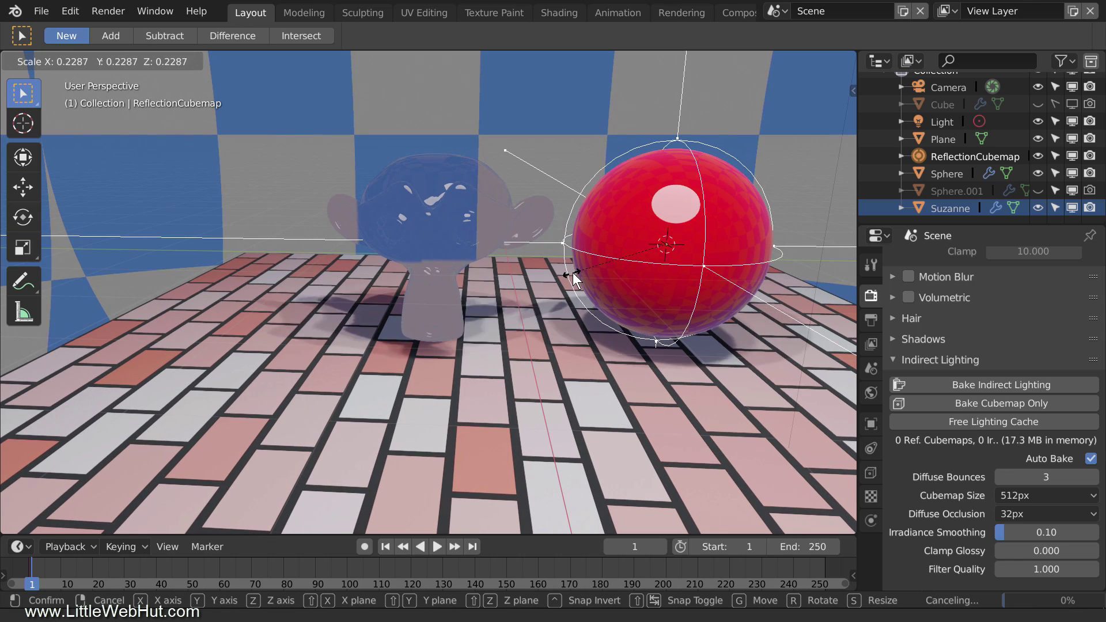
{"action": "left_click", "coordinate": [574, 272]}
- Duplicate the cubemap about -2.46 m along the Y axis onto the monkey head and scale the copy up by about 1.33
{"action": "key", "text": "shift+d"}
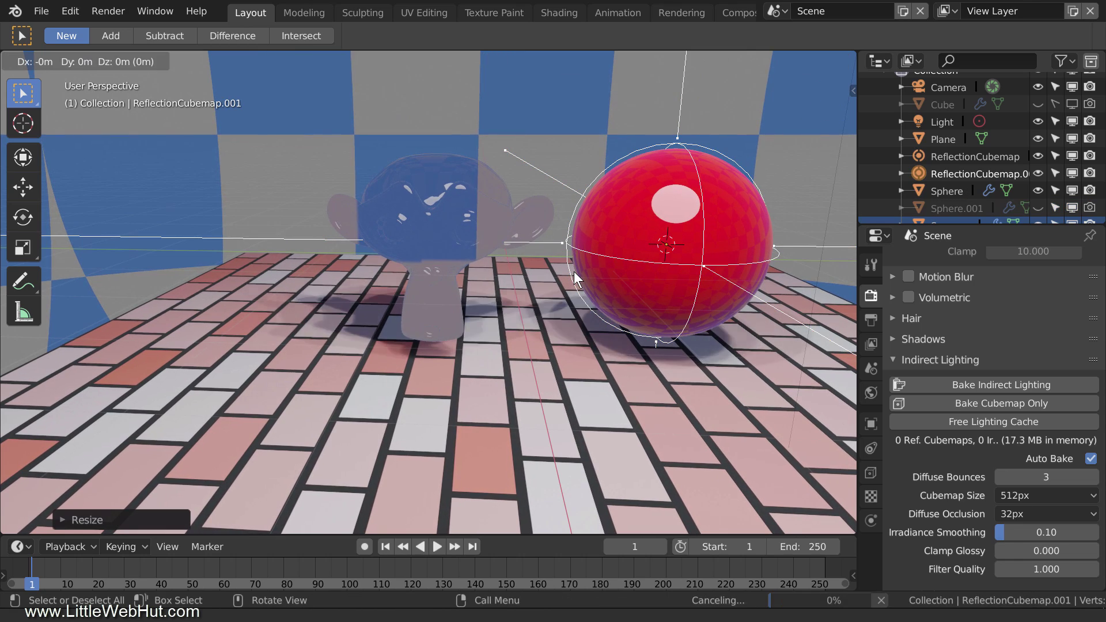
{"action": "key", "text": "y"}
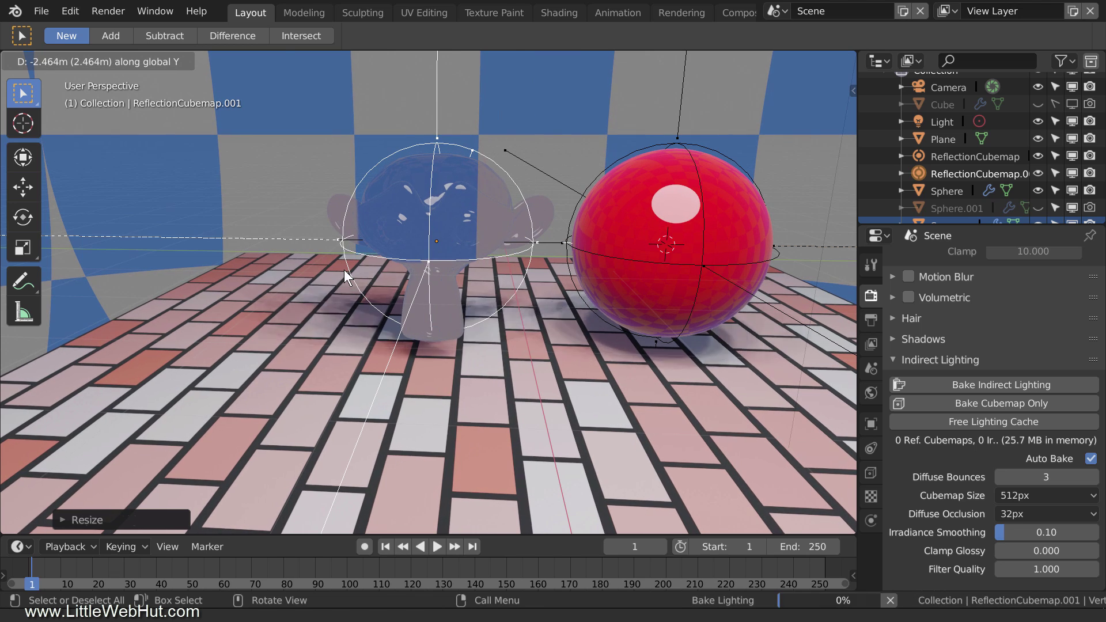
{"action": "left_click", "coordinate": [344, 270]}
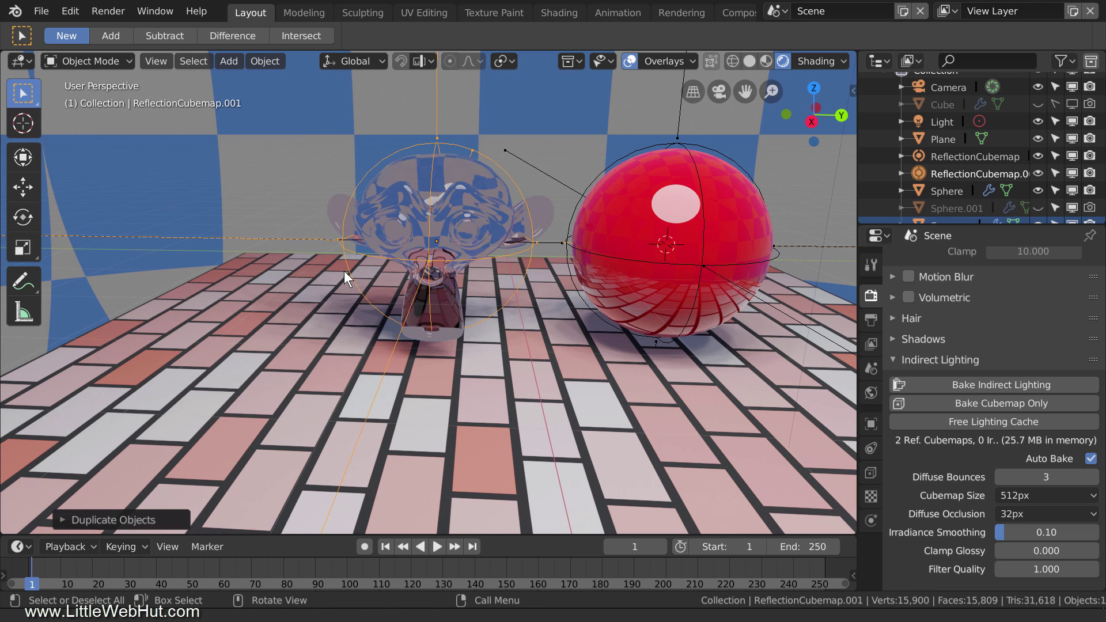
{"action": "key", "text": "s"}
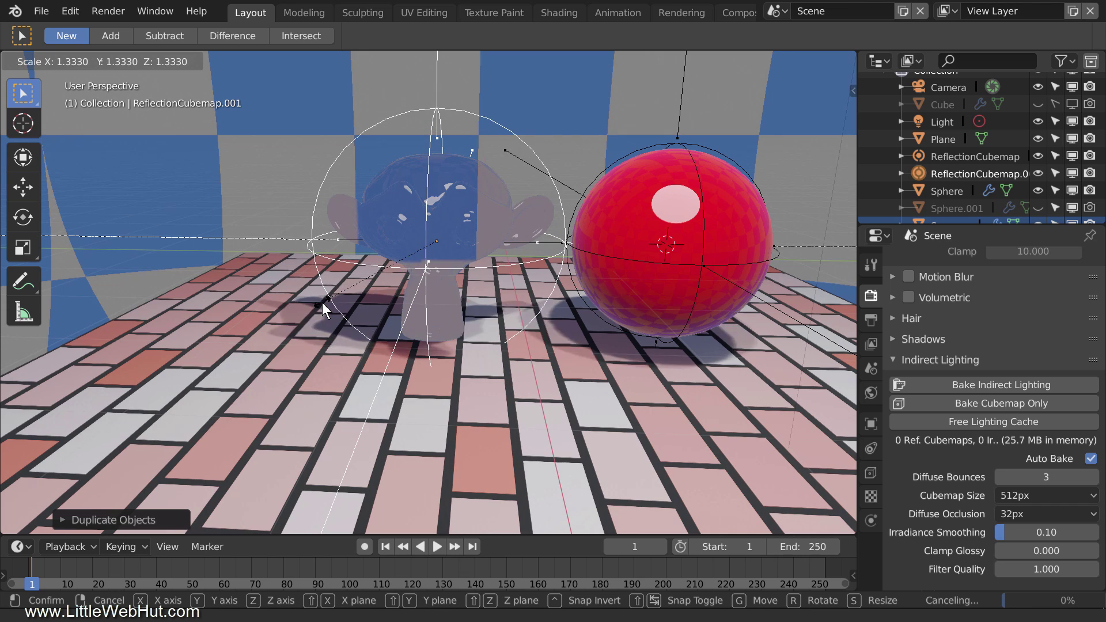
{"action": "left_click", "coordinate": [323, 302]}
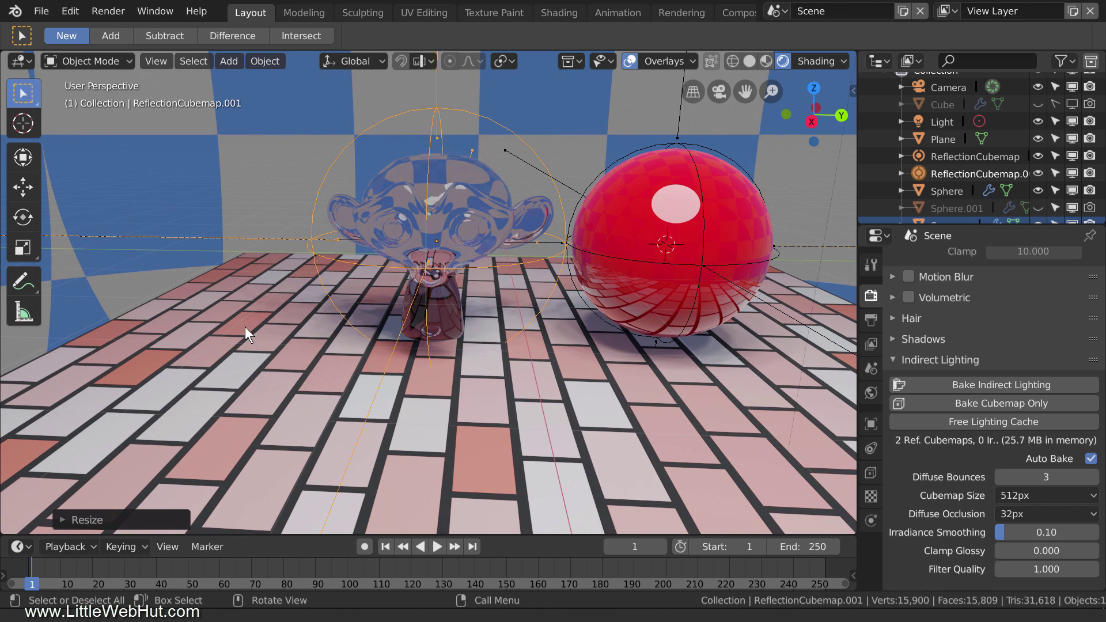
{"action": "mouse_move", "coordinate": [216, 335]}
{"action": "middle_mouse_down"}
{"action": "mouse_move", "coordinate": [362, 332]}
{"action": "mouse_move", "coordinate": [268, 341]}
{"action": "mouse_move", "coordinate": [224, 330]}
{"action": "middle_mouse_up"}
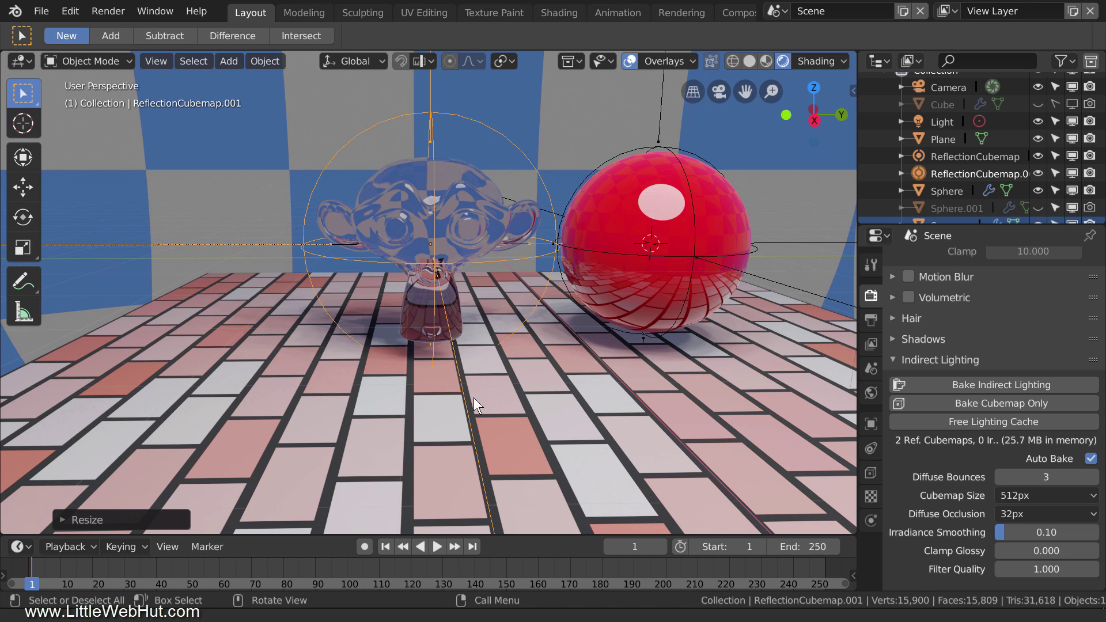
- Set the Roughness of the brick floor plane's material to 0
{"action": "left_click", "coordinate": [578, 410]}
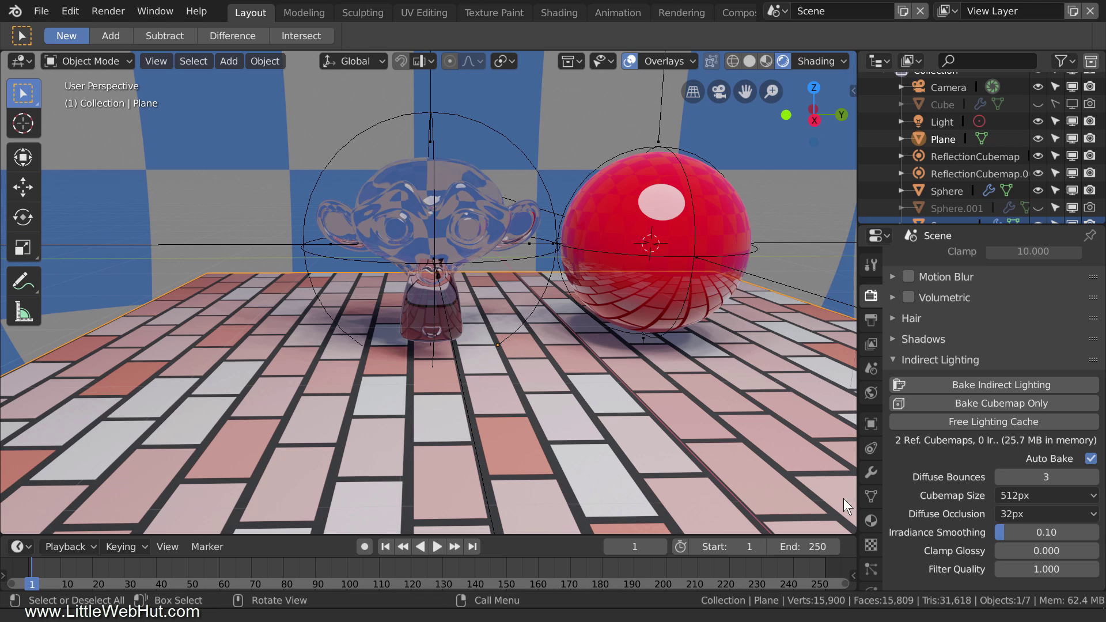
{"action": "left_click", "coordinate": [871, 520]}
{"action": "scroll", "coordinate": [957, 482], "scroll_direction": "down", "scroll_amount": 5}
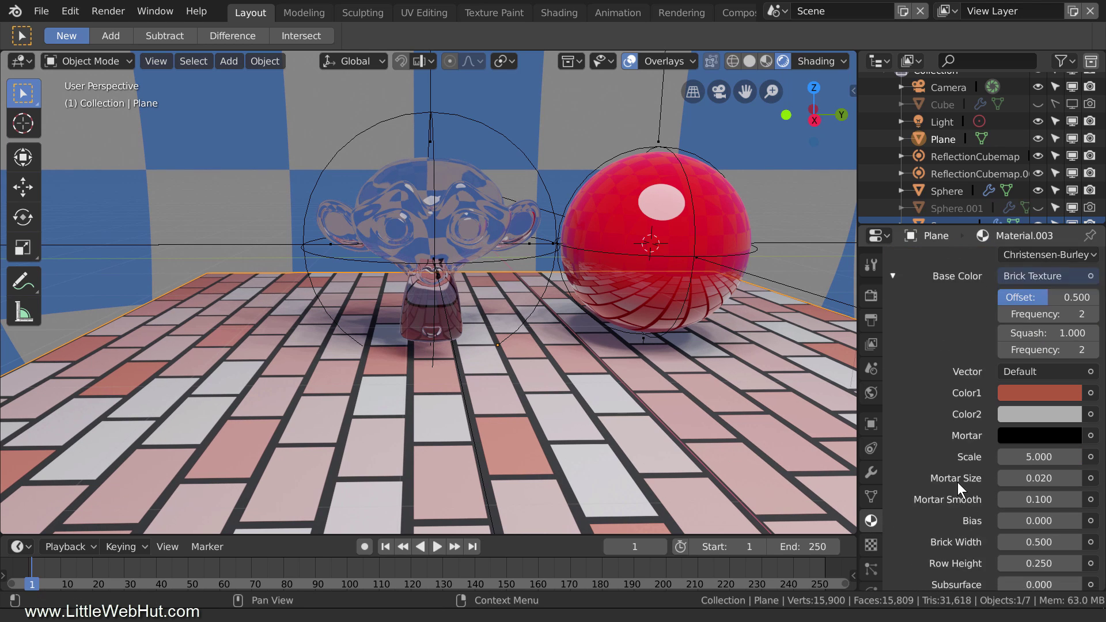
{"action": "scroll", "coordinate": [957, 482], "scroll_direction": "down", "scroll_amount": 9}
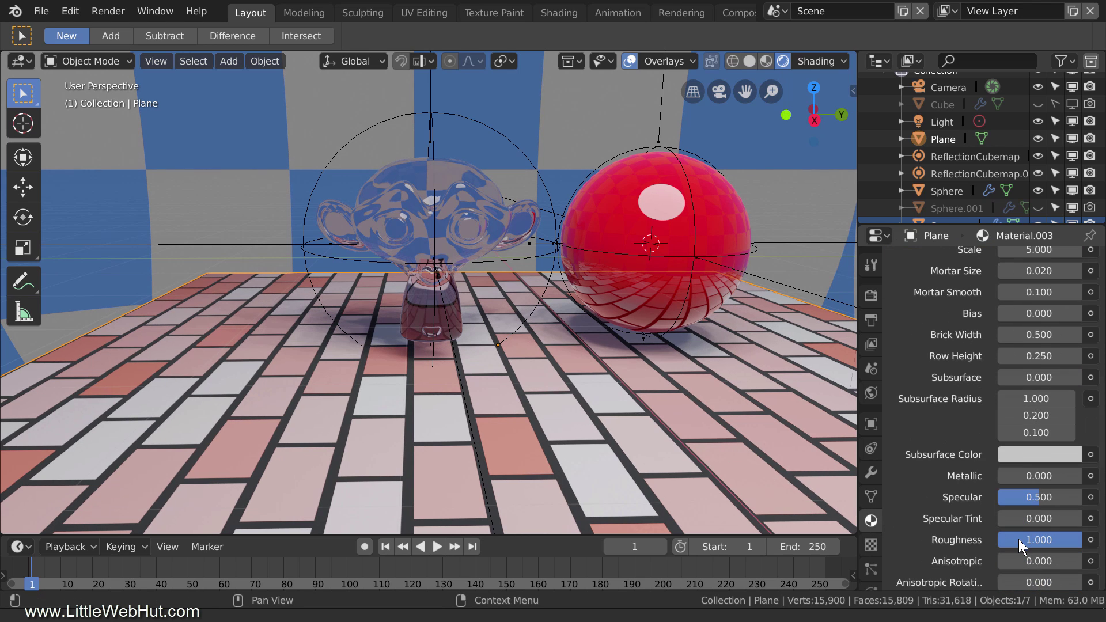
{"action": "left_click_drag", "start_coordinate": [1018, 539], "coordinate": [983, 541]}
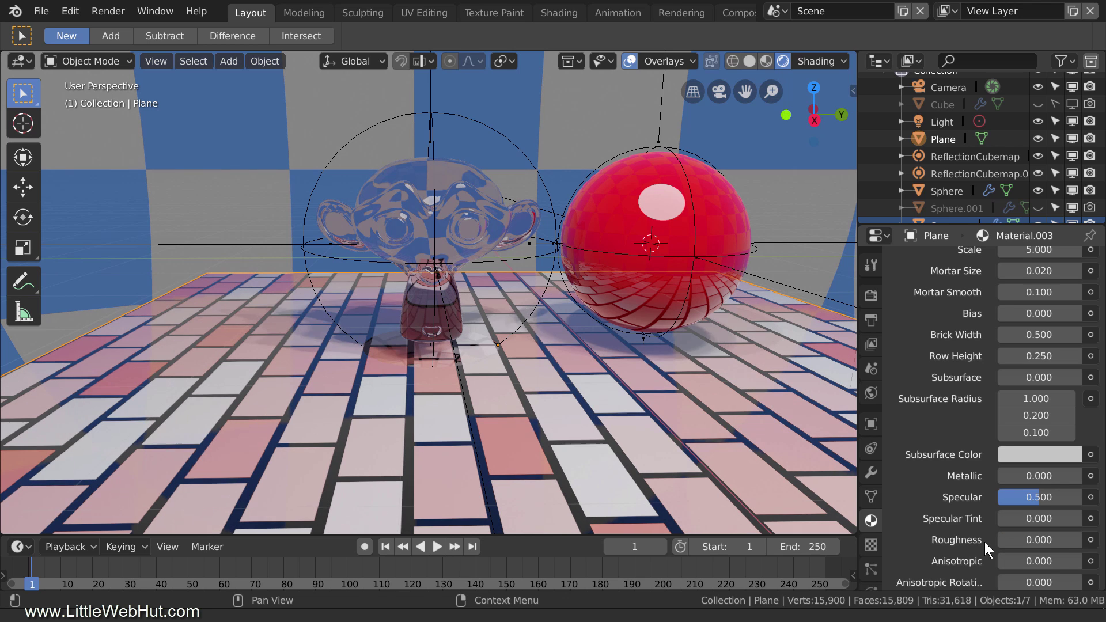
- Darken the brick floor texture's Color1 to about R 0.121, G 0.025, B 0.014 and its Color2 to a darker grey
{"action": "scroll", "coordinate": [1019, 443], "scroll_direction": "up", "scroll_amount": 6}
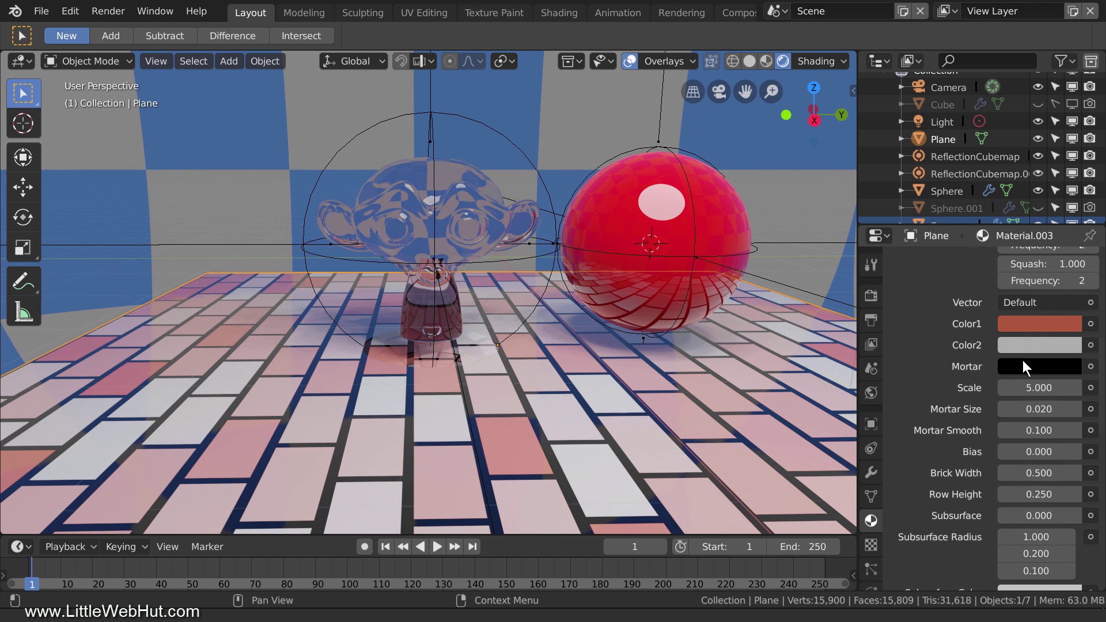
{"action": "left_click", "coordinate": [1038, 324]}
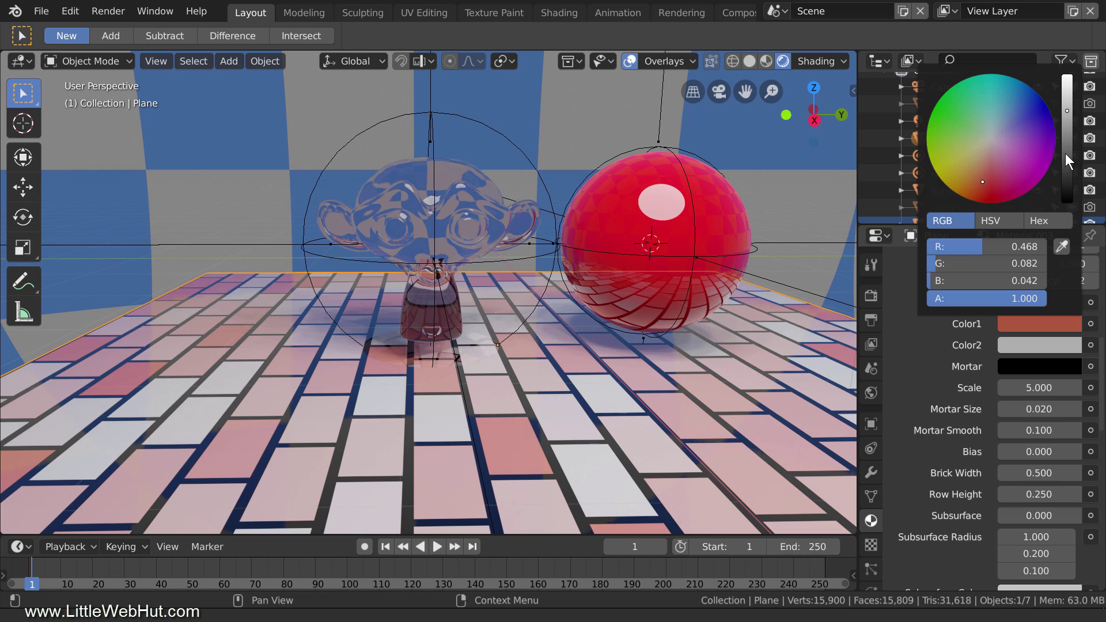
{"action": "left_click_drag", "start_coordinate": [1066, 153], "coordinate": [1065, 189]}
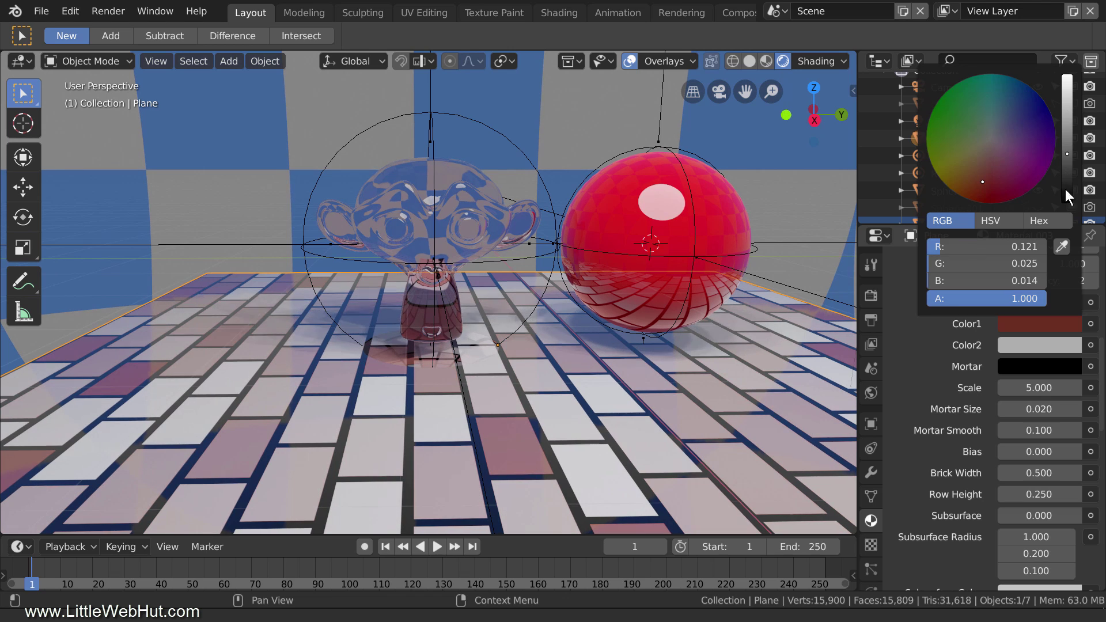
{"action": "left_click", "coordinate": [1046, 345]}
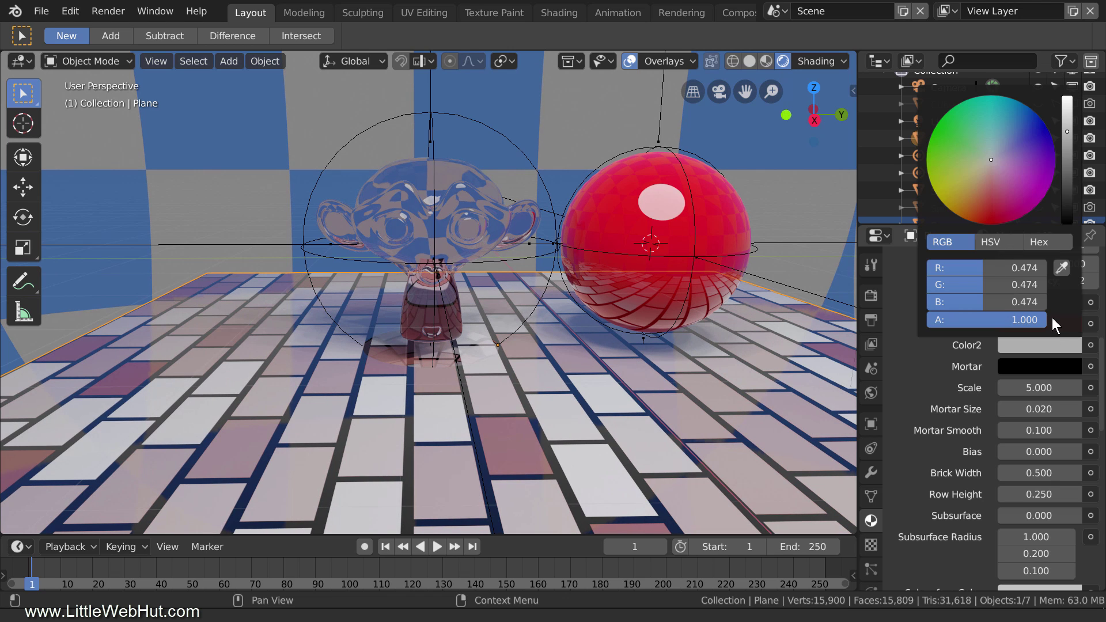
{"action": "left_click", "coordinate": [1067, 174]}
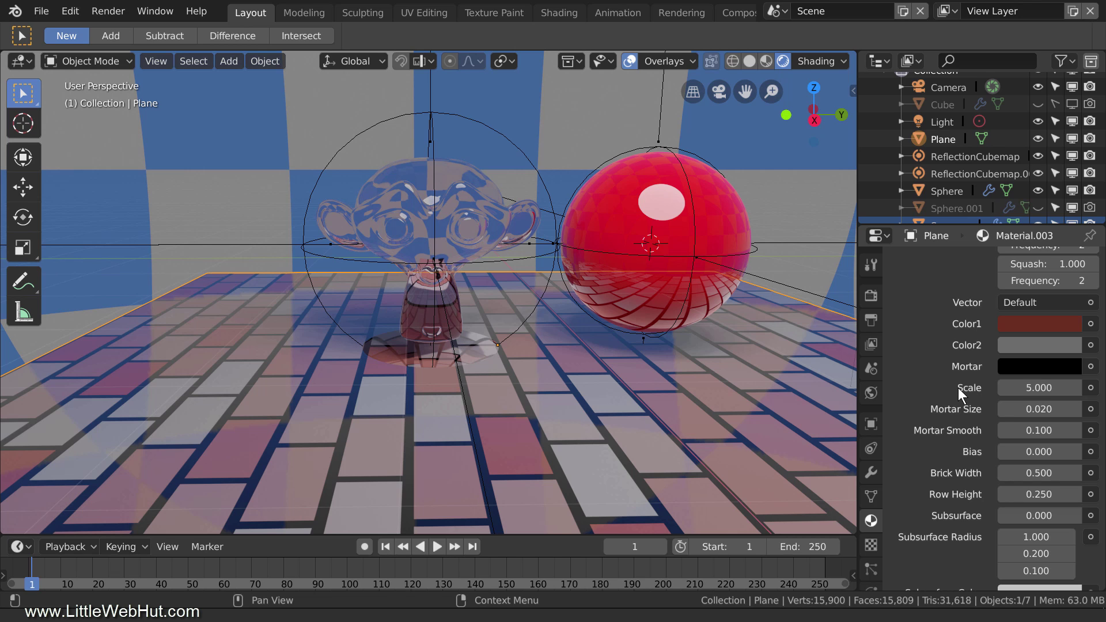
- Change the probe type of the monkey head's reflection cubemap to Box and scale it down to about 0.78
{"action": "left_click", "coordinate": [526, 157]}
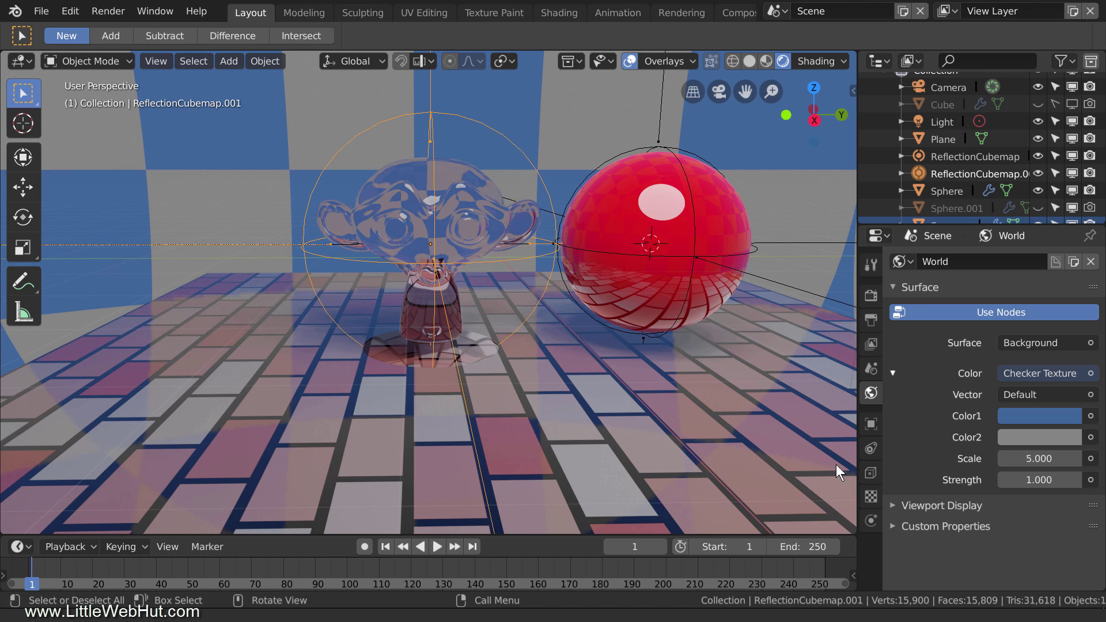
{"action": "left_click", "coordinate": [871, 472]}
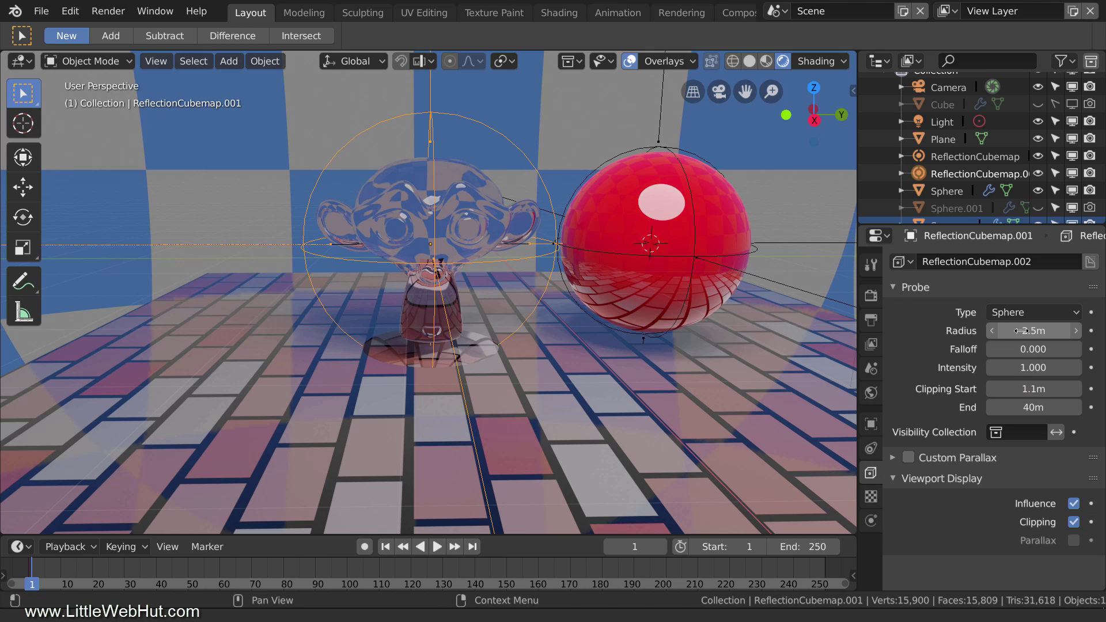
{"action": "left_click", "coordinate": [1036, 315]}
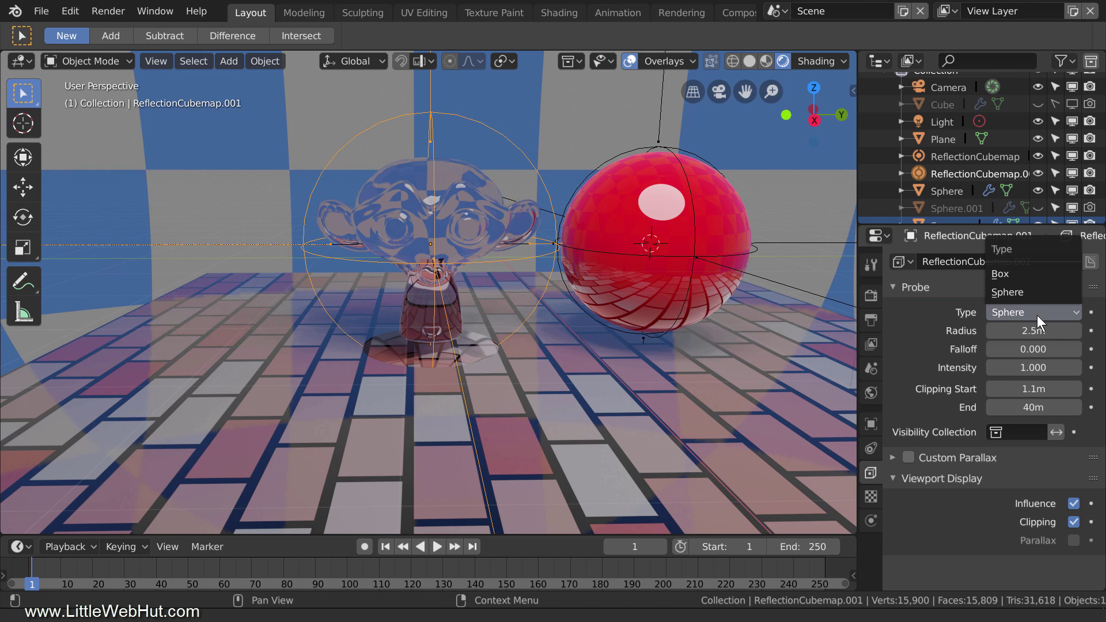
{"action": "left_click", "coordinate": [1037, 273]}
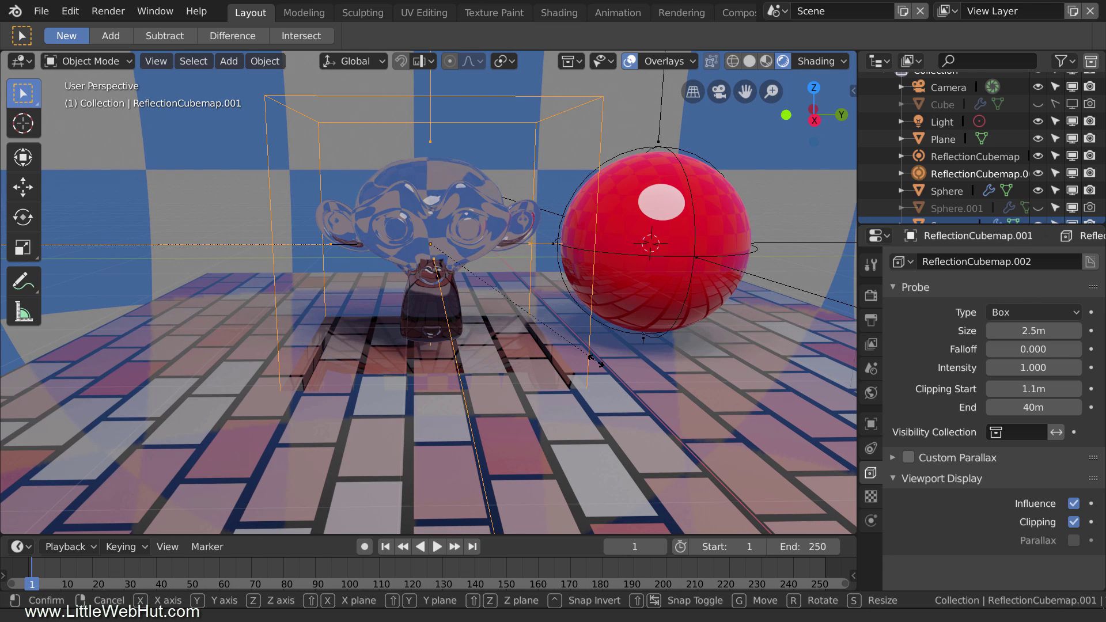
{"action": "key", "text": "s"}
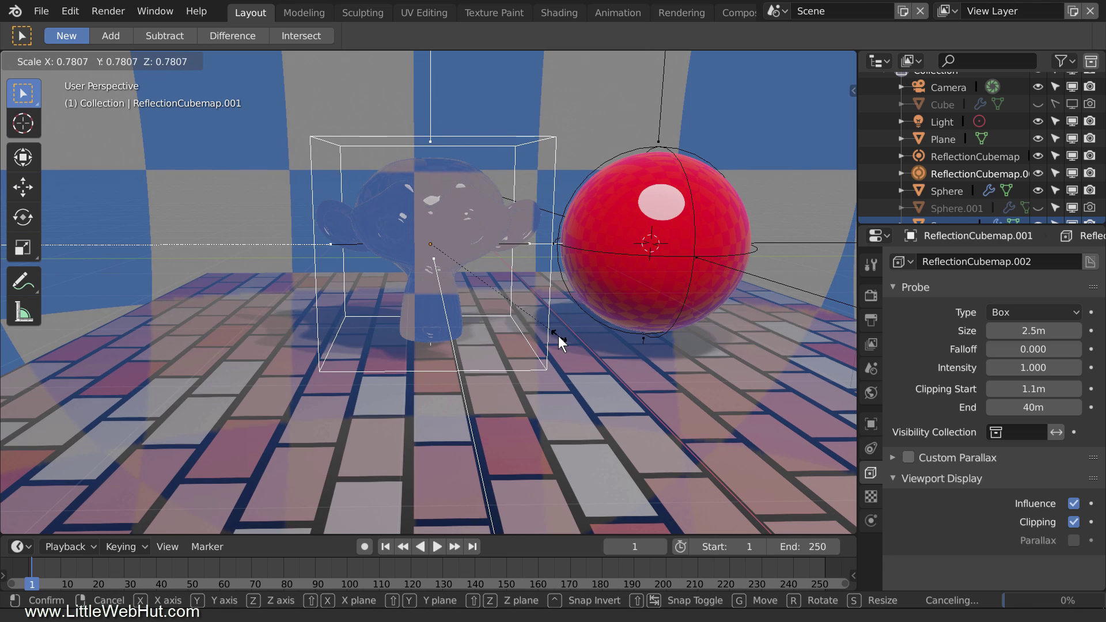
{"action": "left_click", "coordinate": [558, 336]}
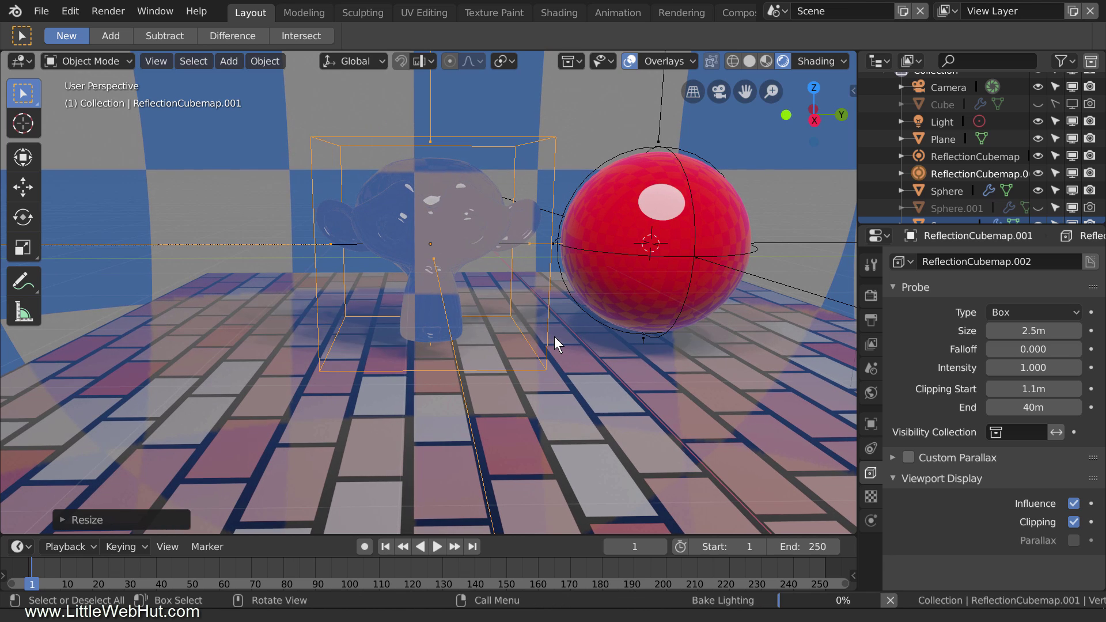
- Widen the box cubemap by about 1.25 along the Y axis so that it encloses the monkey's ears
{"action": "key", "text": "KP_3"}
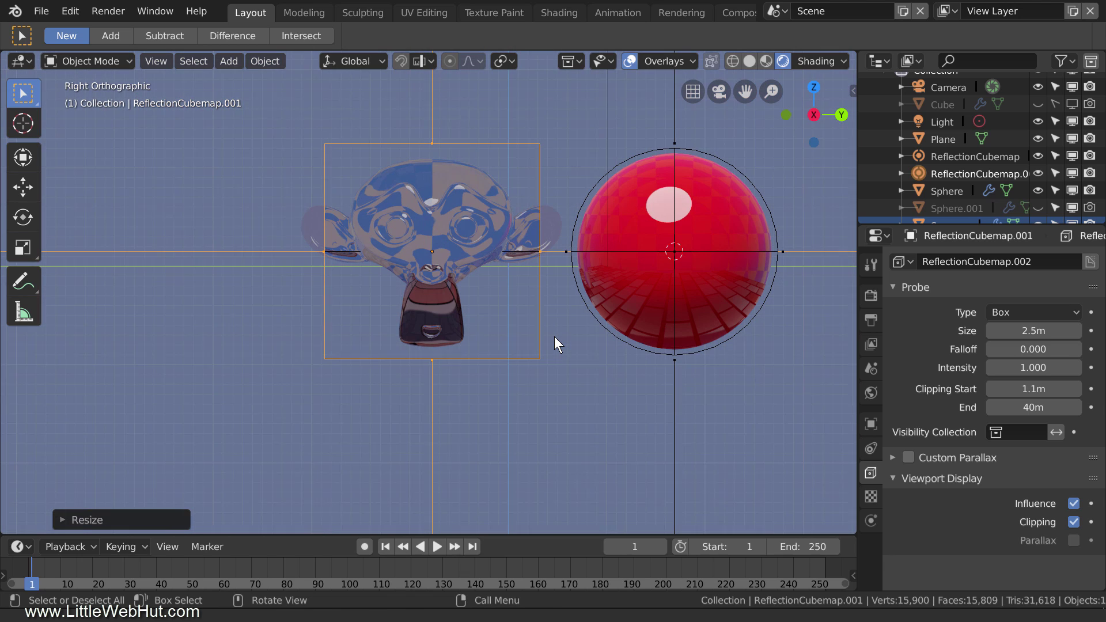
{"action": "key", "text": "s"}
{"action": "key", "text": "y"}
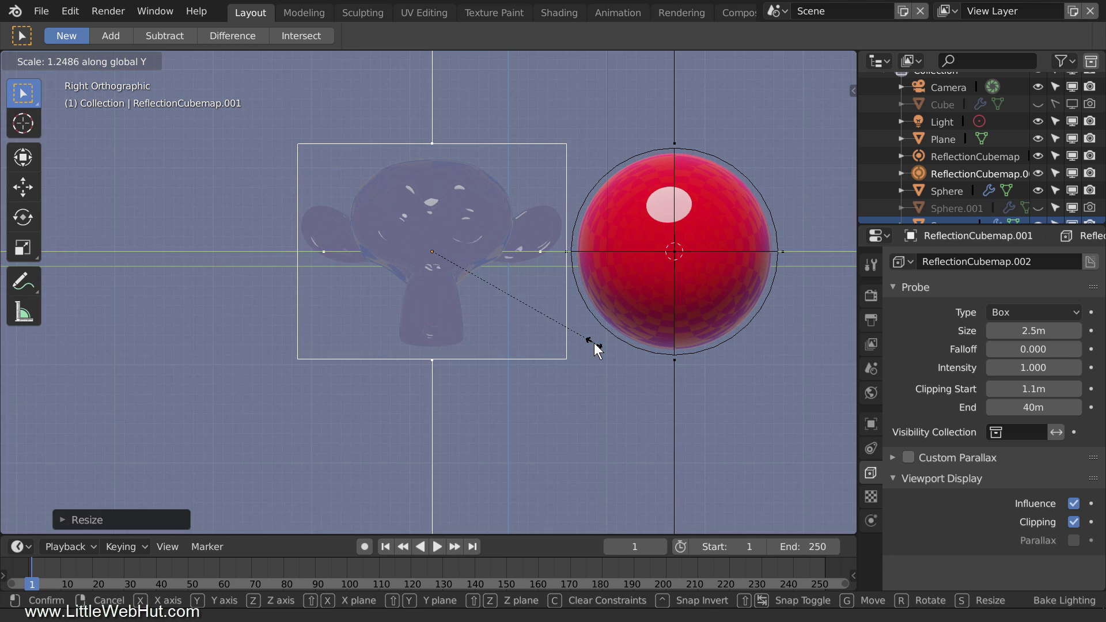
{"action": "left_click", "coordinate": [593, 344]}
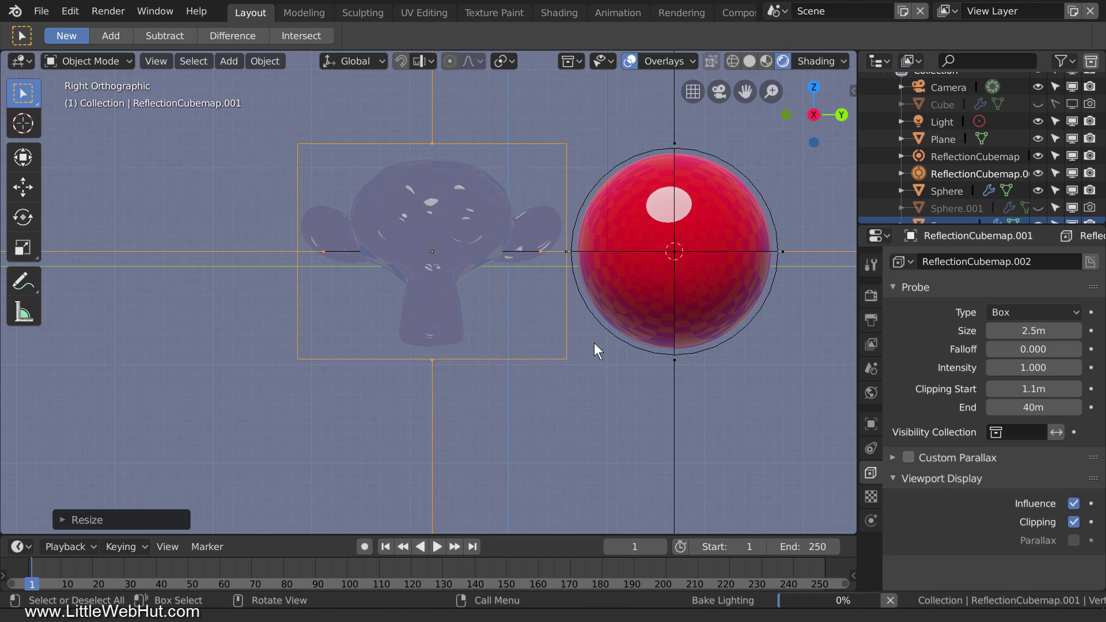
{"action": "middle_click_drag", "start_coordinate": [558, 361], "coordinate": [559, 388]}
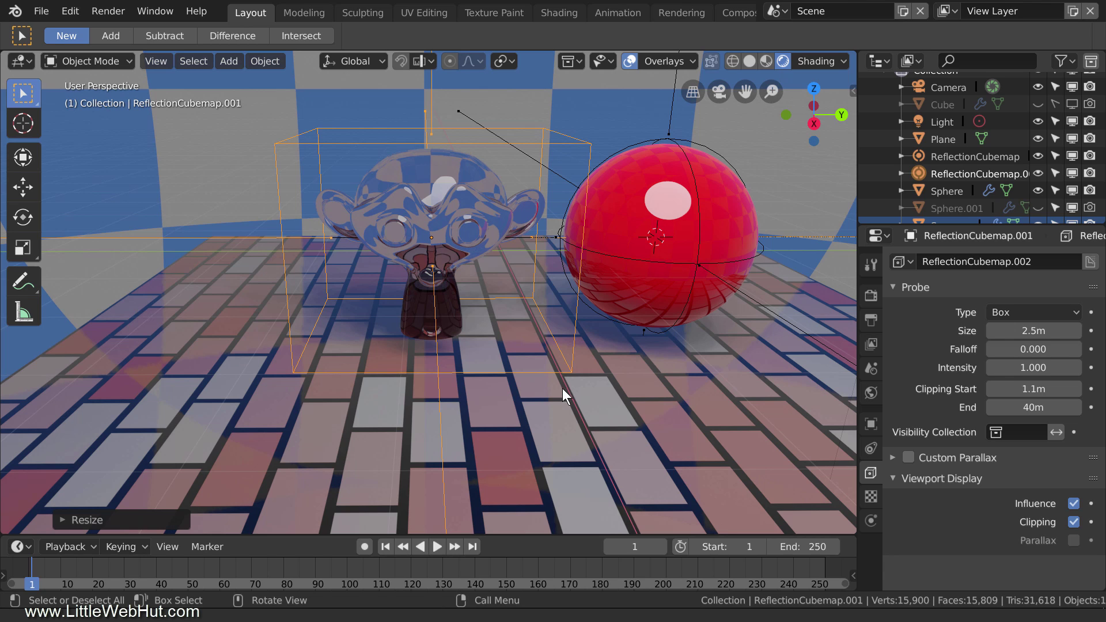
- Add a Reflection Plane light probe at the brick floor's origin and scale it up by about 5.12 to cover the floor
{"action": "left_click", "coordinate": [607, 406]}
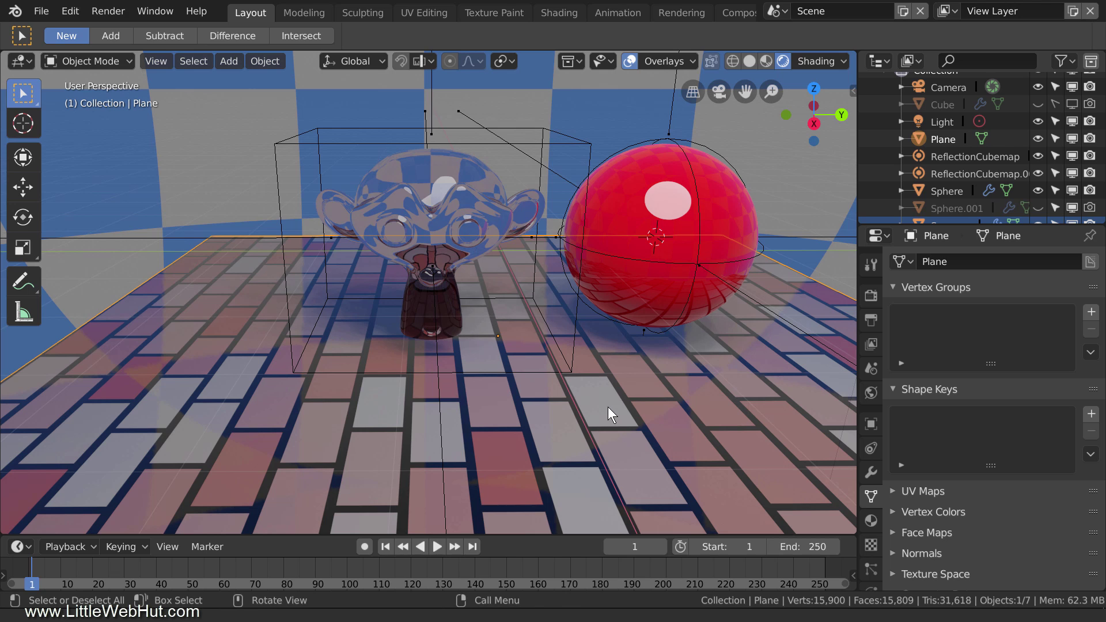
{"action": "key", "text": "shift+s"}
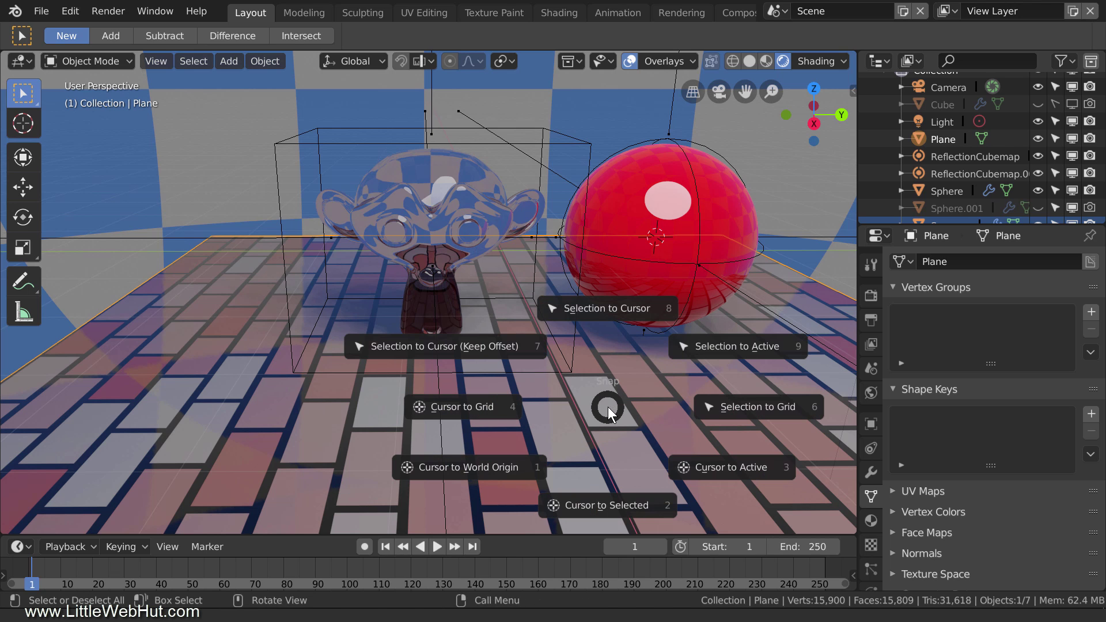
{"action": "left_click", "coordinate": [655, 506]}
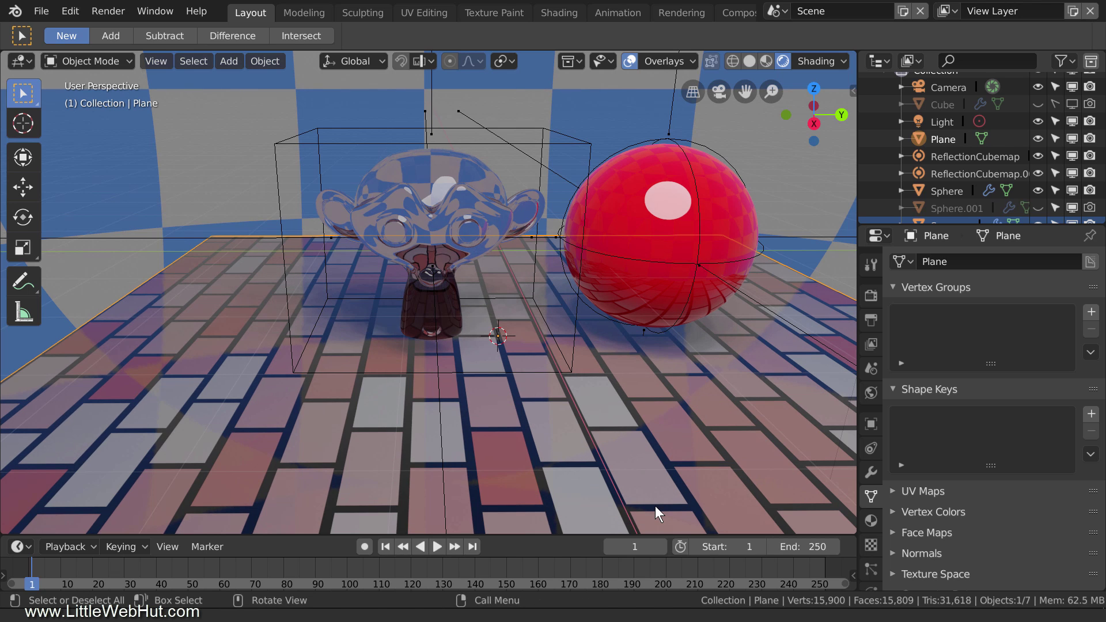
{"action": "key", "text": "shift+a"}
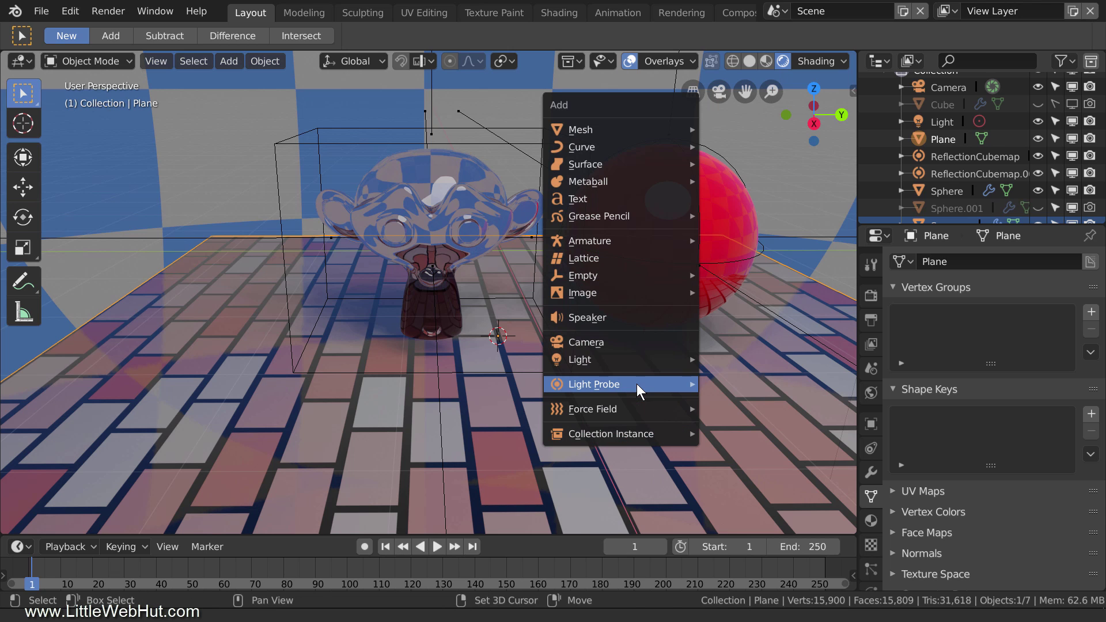
{"action": "mouse_move", "coordinate": [637, 383]}
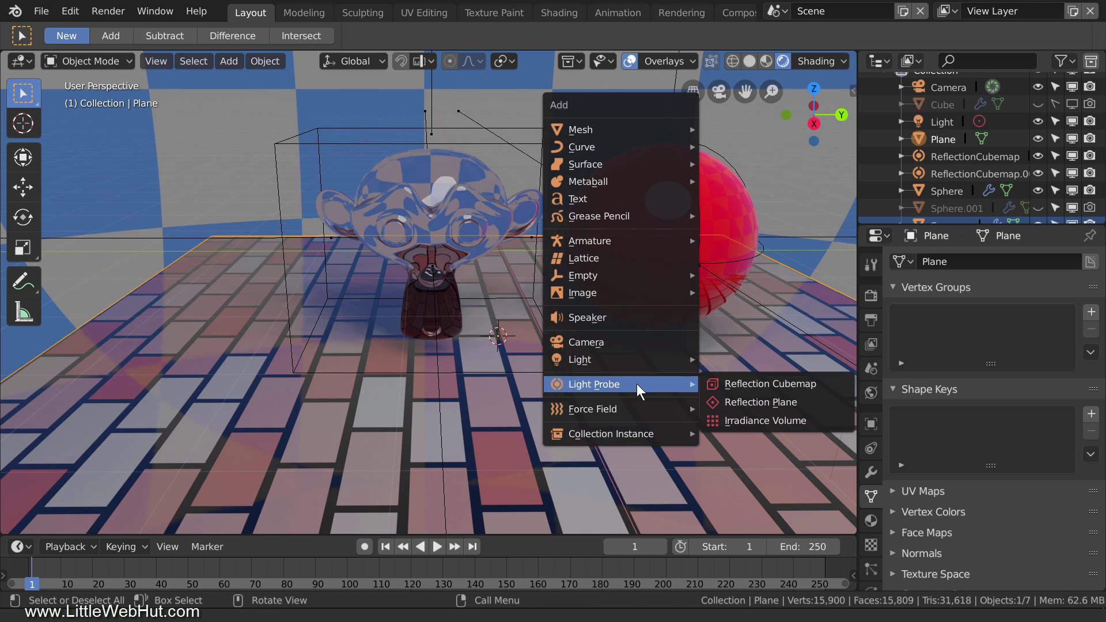
{"action": "left_click", "coordinate": [813, 403]}
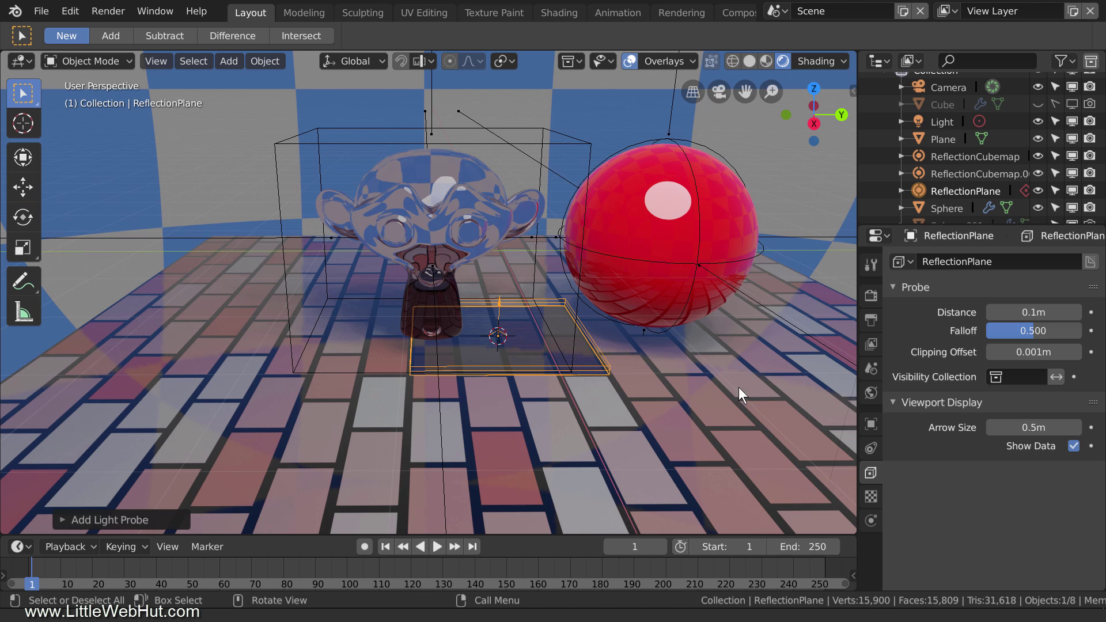
{"action": "key", "text": "s"}
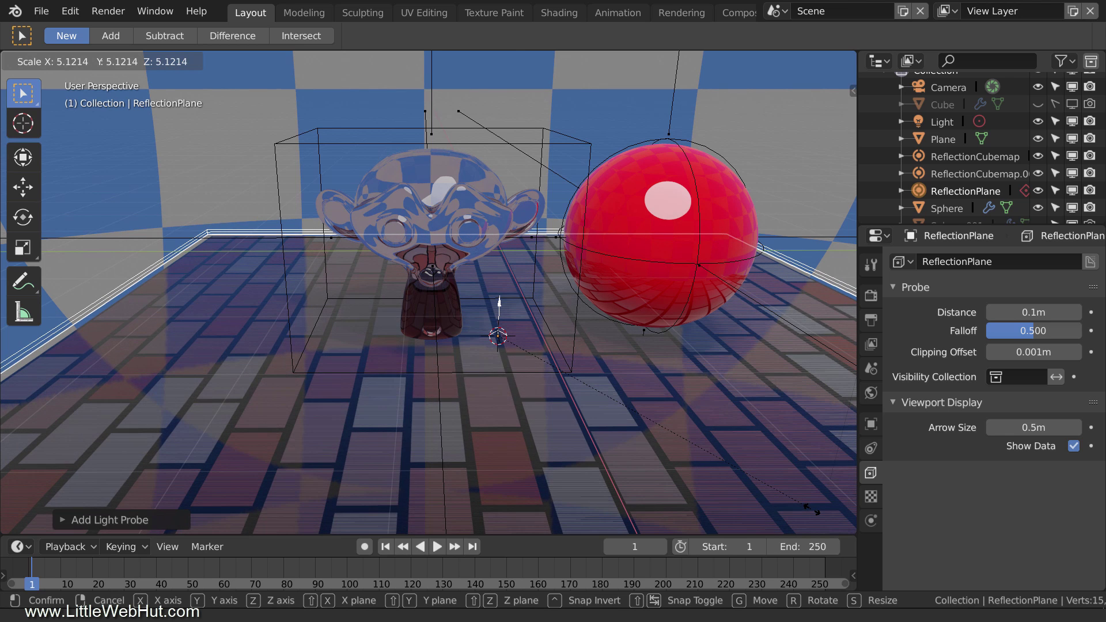
{"action": "left_click", "coordinate": [812, 510]}
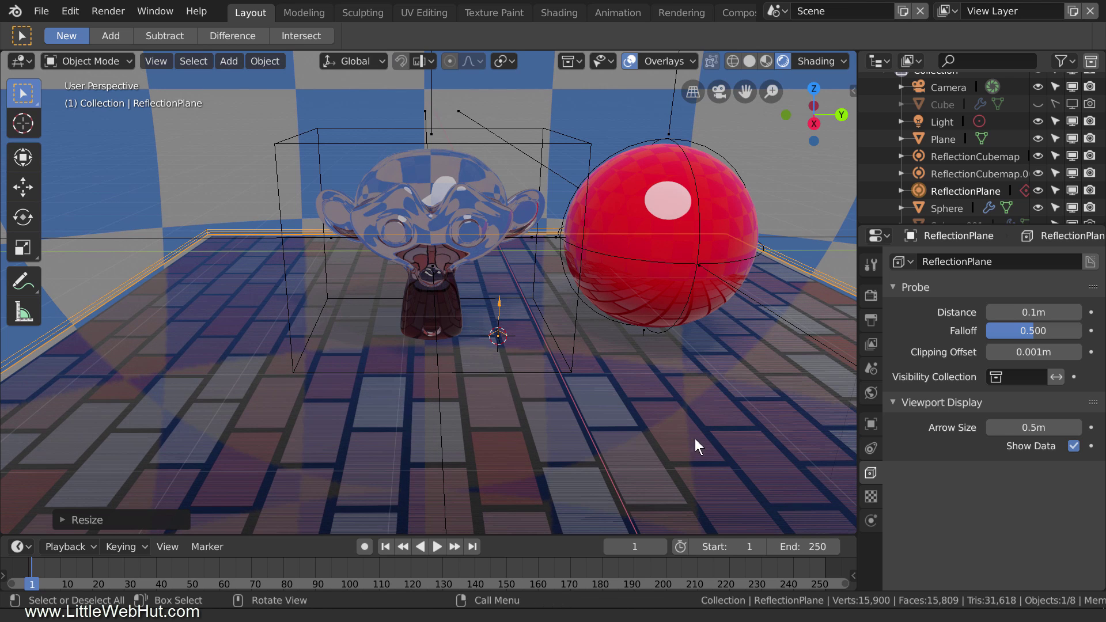
- Raise the reflection plane about 0.043 m along the Z axis and turn off its Show Data display
{"action": "key", "text": "g"}
{"action": "key", "text": "z"}
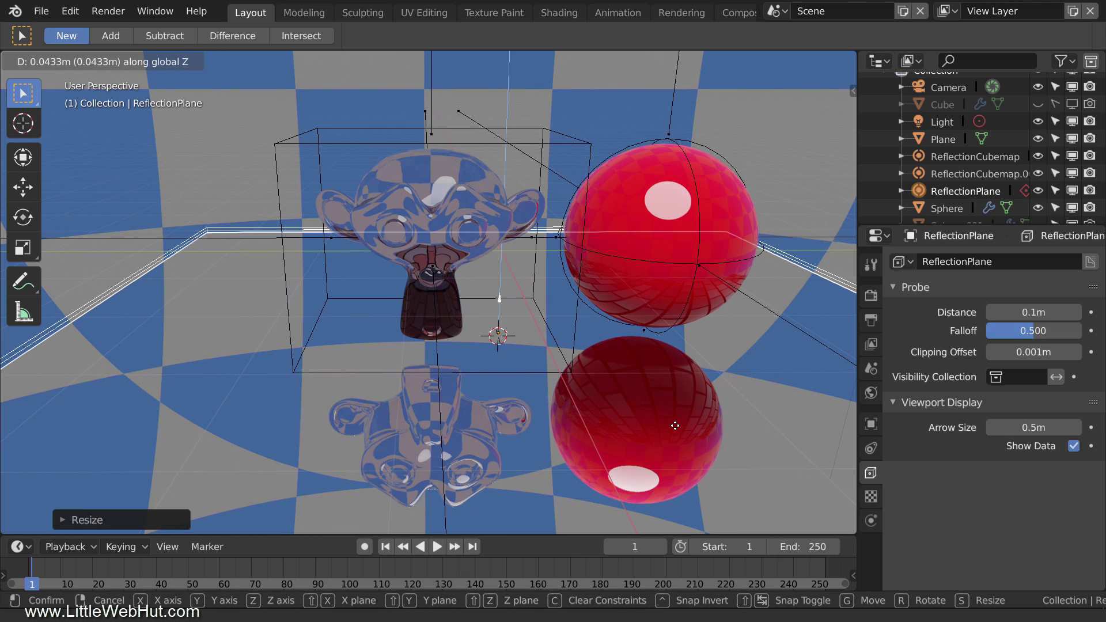
{"action": "left_click", "coordinate": [675, 426]}
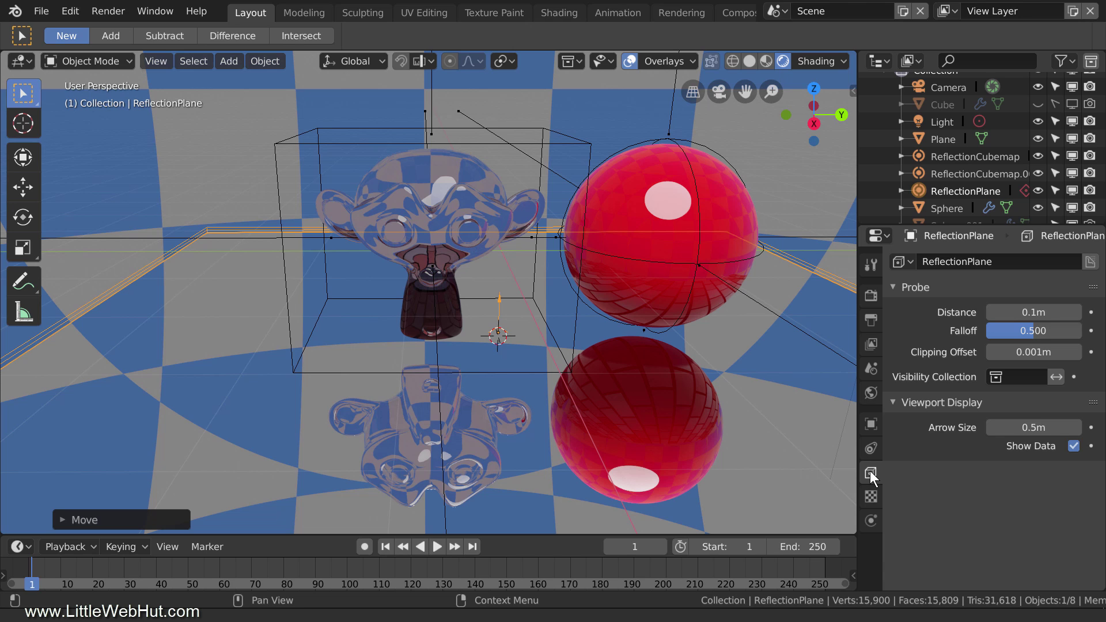
{"action": "left_click", "coordinate": [1073, 446]}
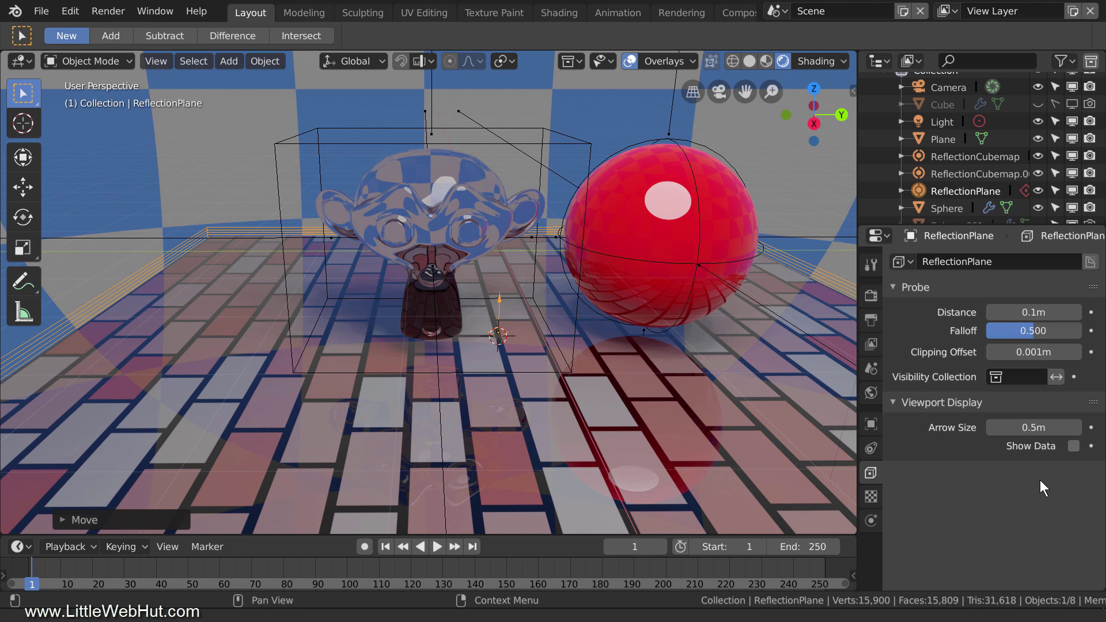
- Set the Metallic value of the brick floor plane's material to 1 and rebake only the cubemap
{"action": "left_click", "coordinate": [714, 414]}
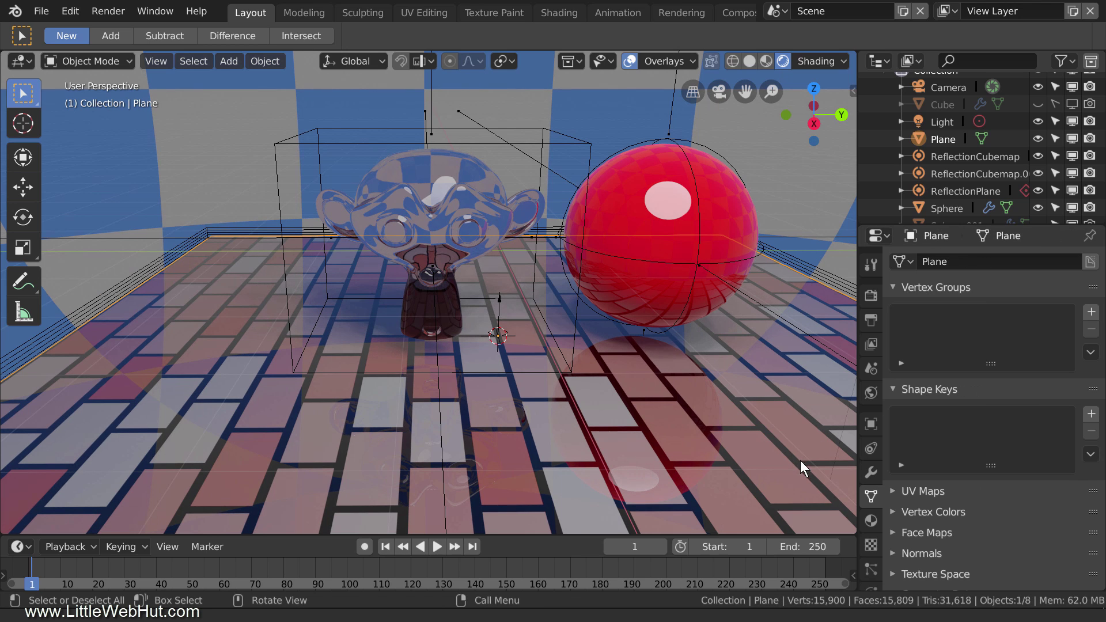
{"action": "left_click", "coordinate": [871, 520]}
{"action": "scroll", "coordinate": [927, 467], "scroll_direction": "down", "scroll_amount": 5}
{"action": "scroll", "coordinate": [935, 459], "scroll_direction": "down", "scroll_amount": 2}
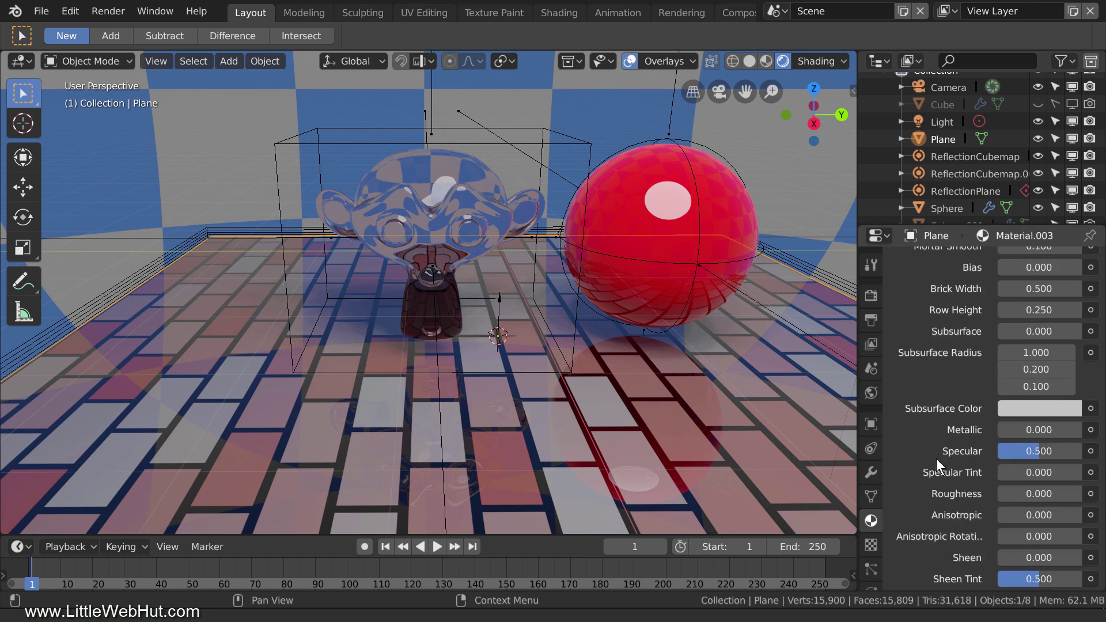
{"action": "left_click", "coordinate": [1025, 430]}
{"action": "type", "text": "1"}
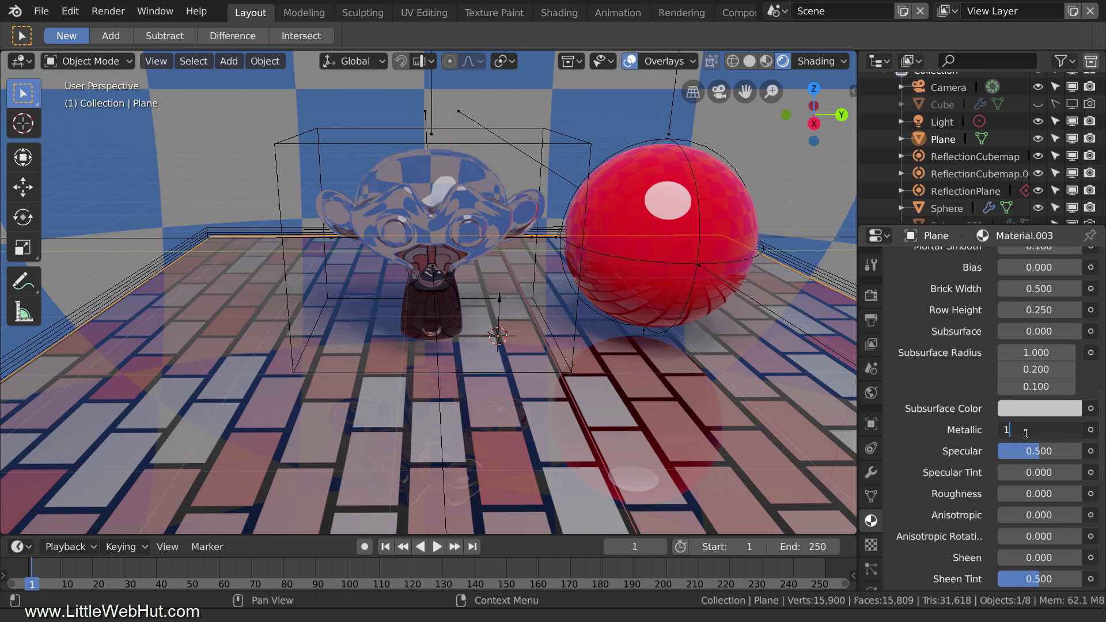
{"action": "key", "text": "Return"}
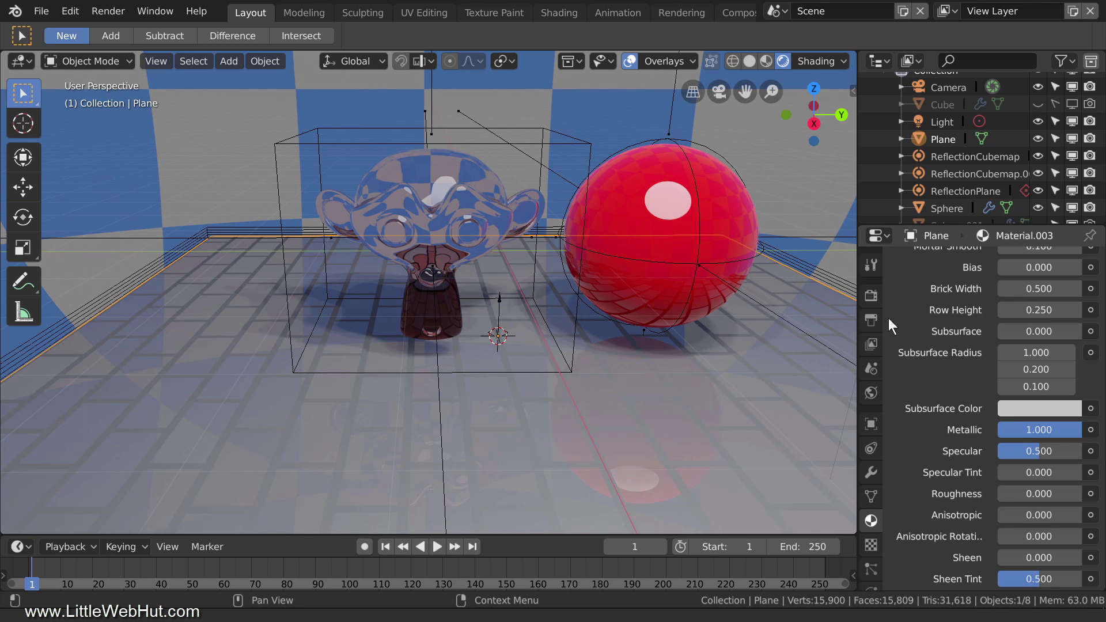
{"action": "left_click", "coordinate": [871, 295]}
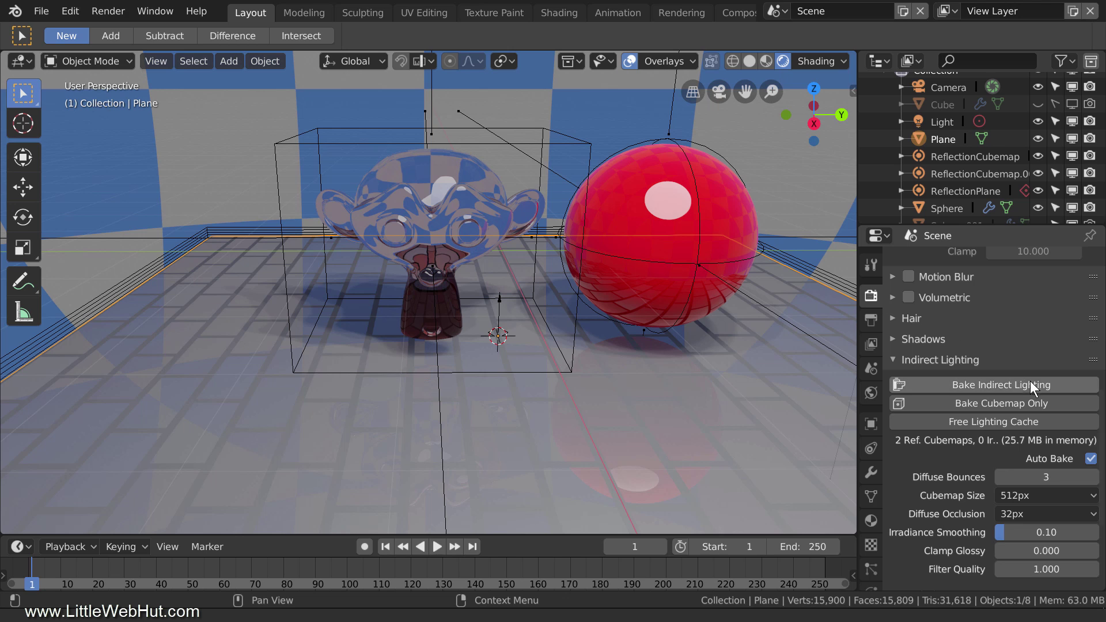
{"action": "left_click", "coordinate": [1065, 403]}
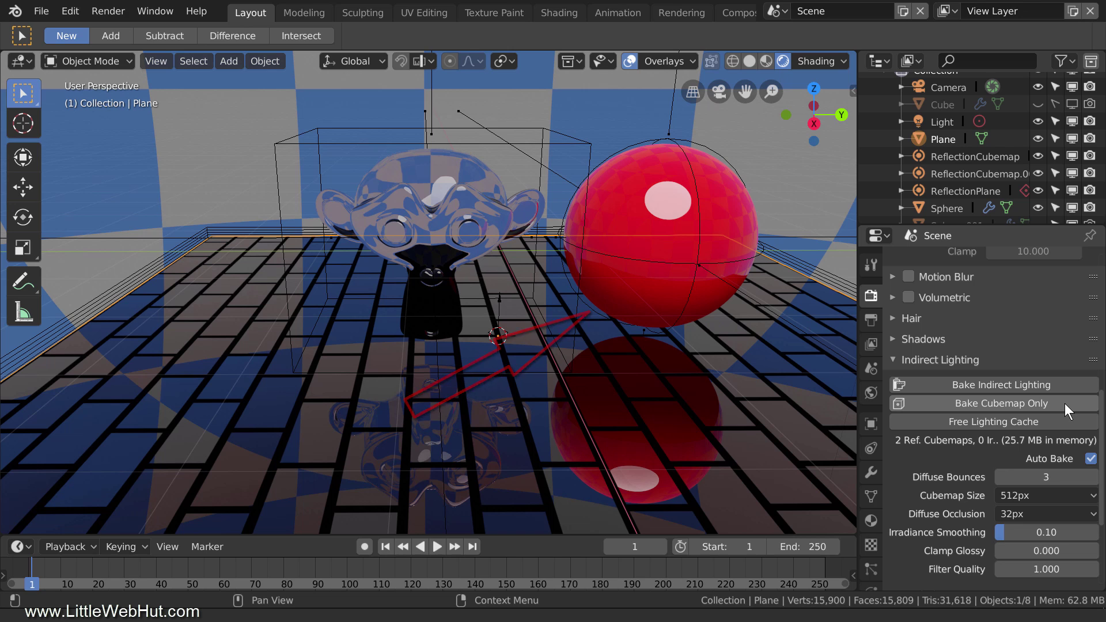
- Set the Metallic value of the red sphere's material to 1
{"action": "left_click", "coordinate": [732, 249]}
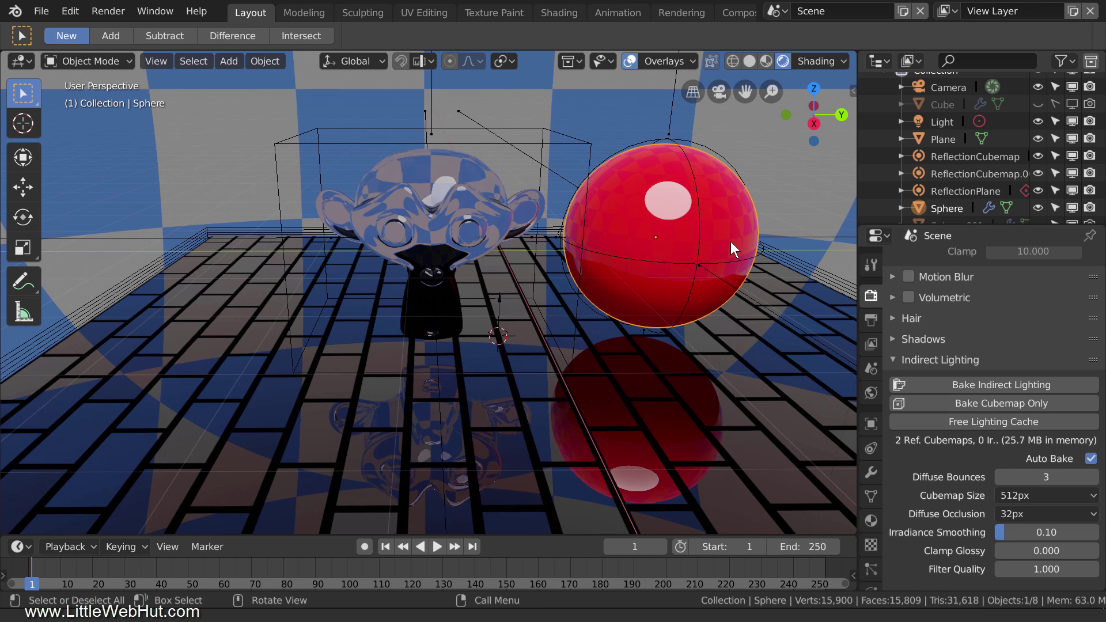
{"action": "left_click", "coordinate": [870, 520]}
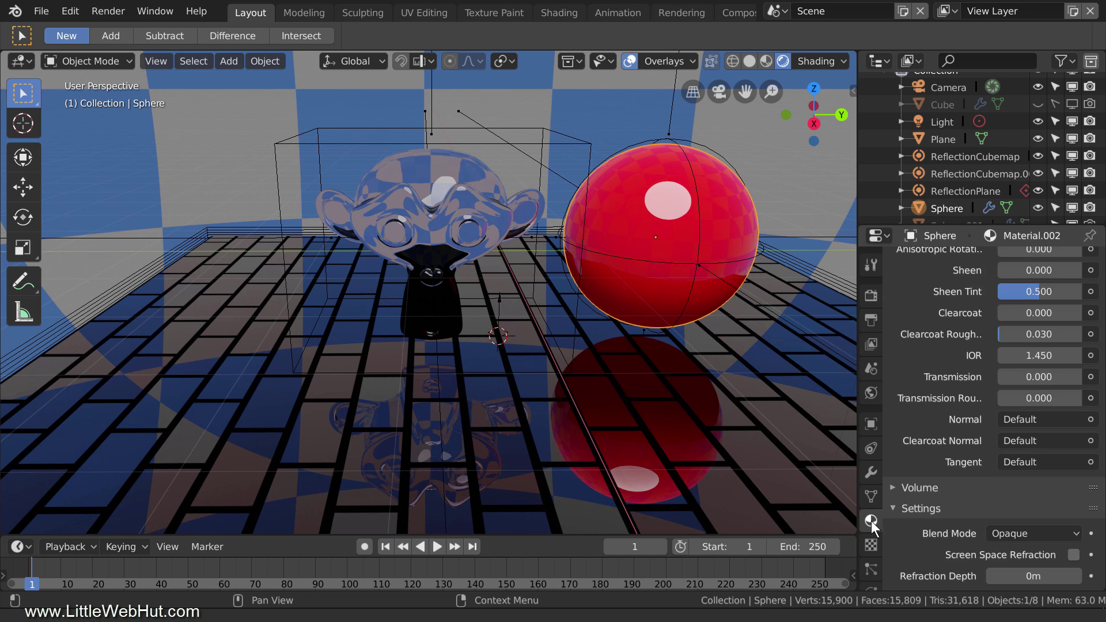
{"action": "scroll", "coordinate": [979, 431], "scroll_direction": "up", "scroll_amount": 6}
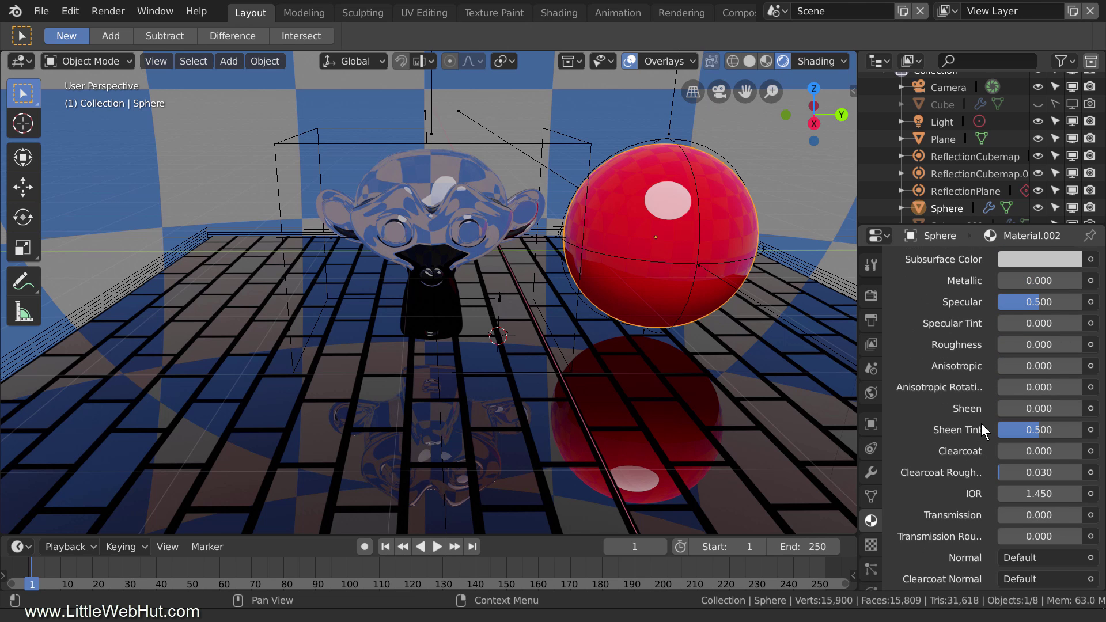
{"action": "left_click", "coordinate": [1025, 282]}
{"action": "type", "text": "1"}
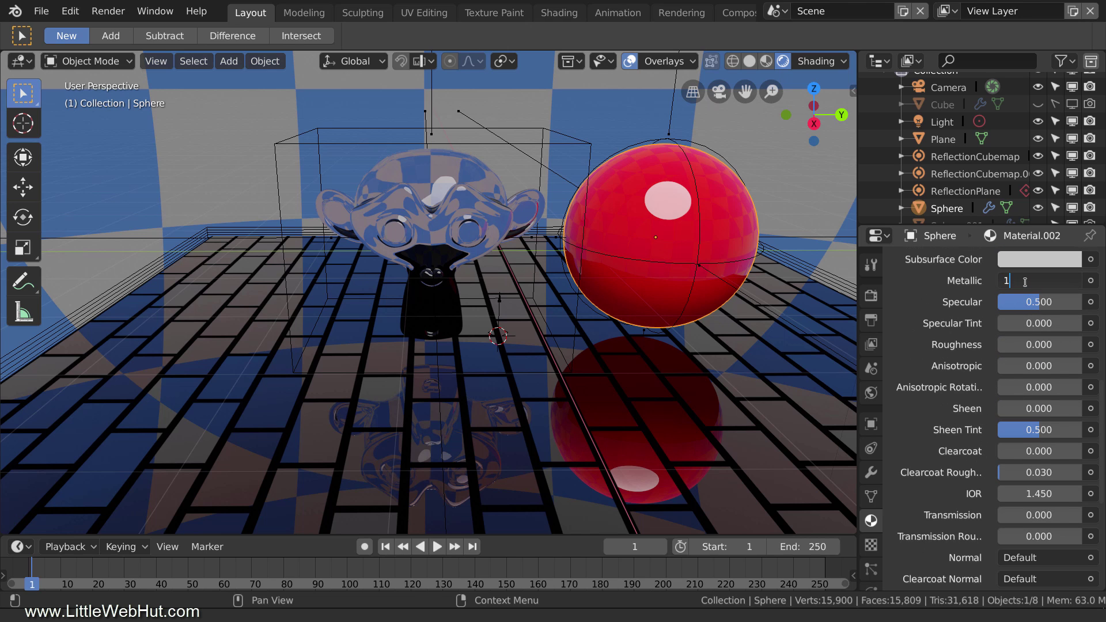
{"action": "key", "text": "Return"}
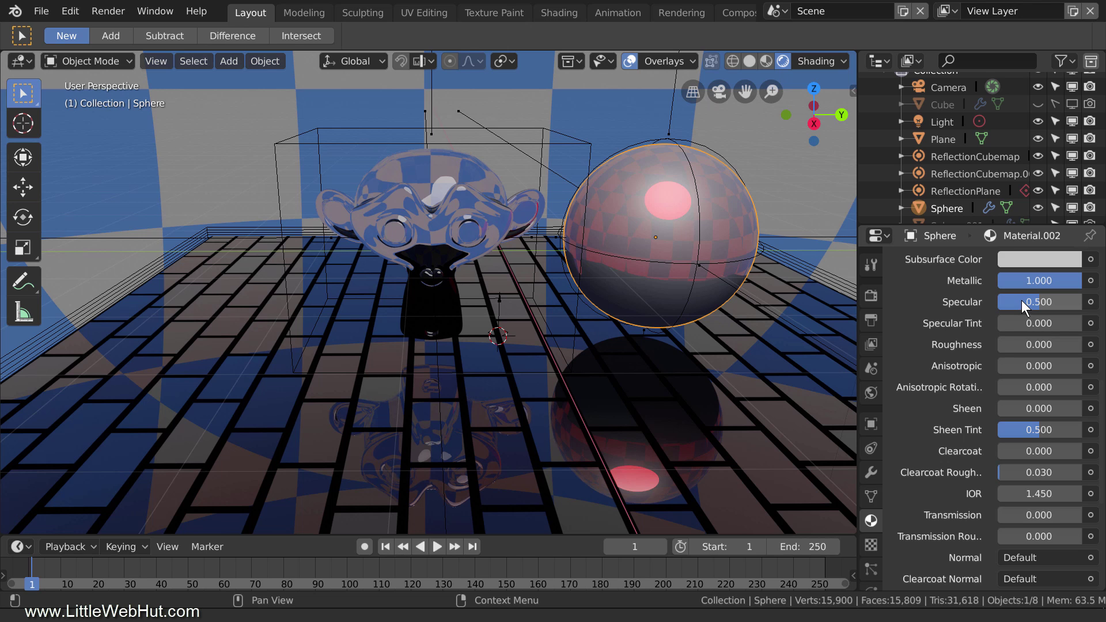
{"action": "middle_click_drag", "start_coordinate": [784, 330], "coordinate": [781, 329]}
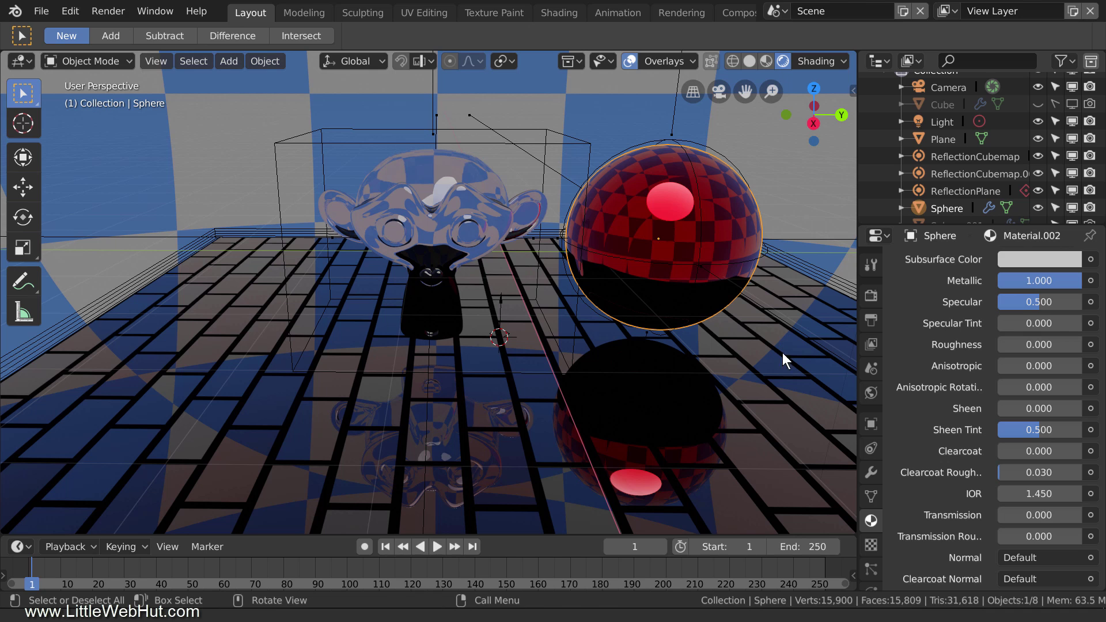
- Set the Metallic value of the brick floor plane's material to 0.9 and rebake only the cubemap
{"action": "left_click", "coordinate": [789, 375]}
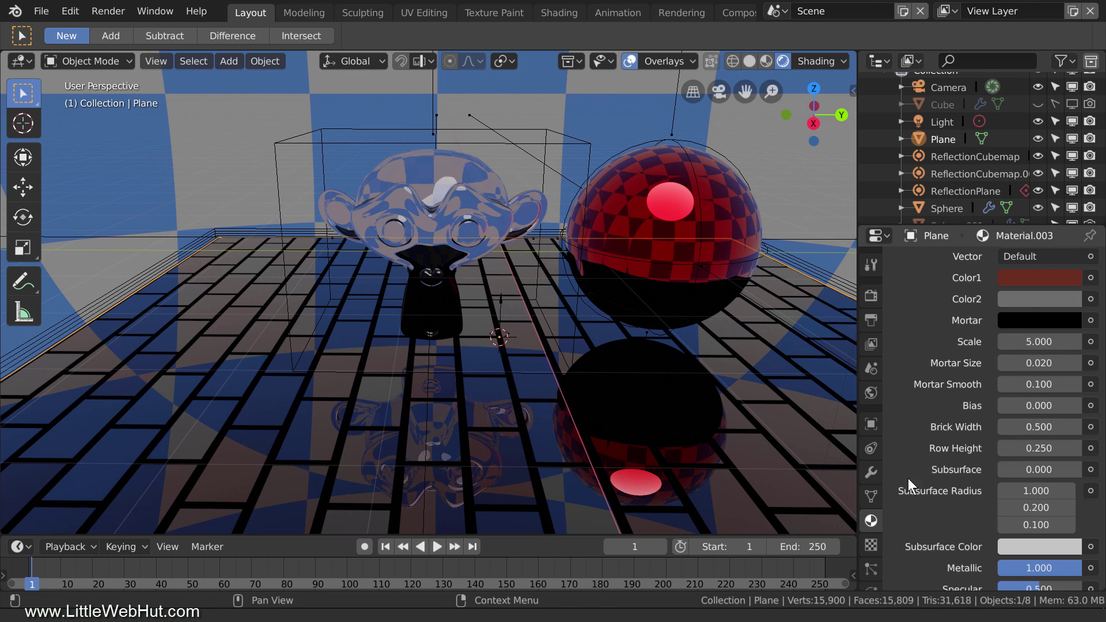
{"action": "scroll", "coordinate": [965, 482], "scroll_direction": "down", "scroll_amount": 4}
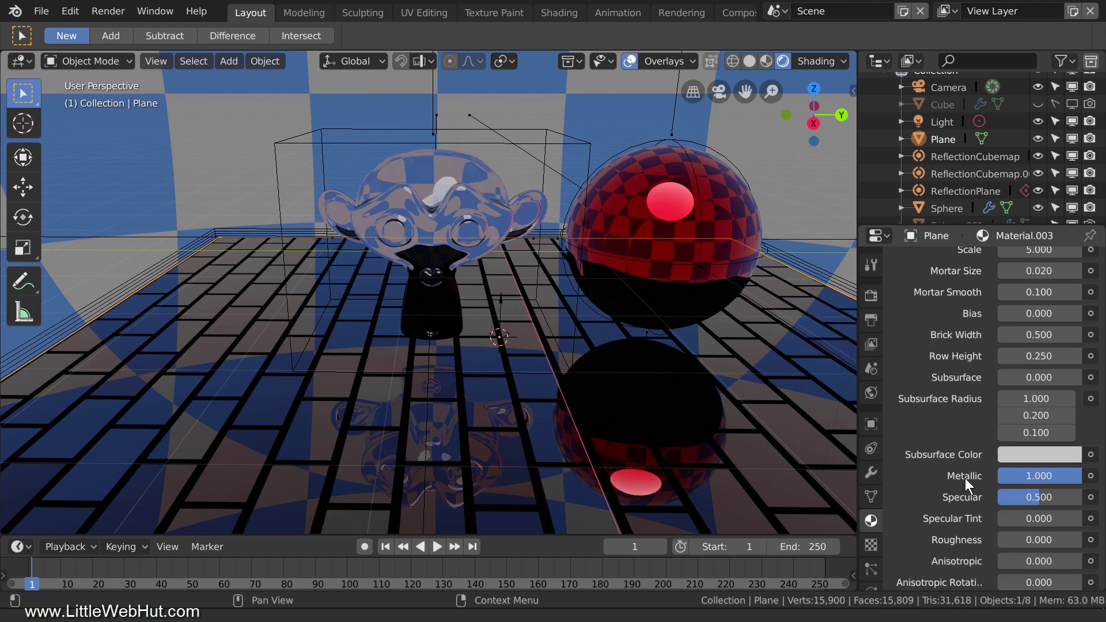
{"action": "double_click", "coordinate": [1021, 480]}
{"action": "type", "text": ".9"}
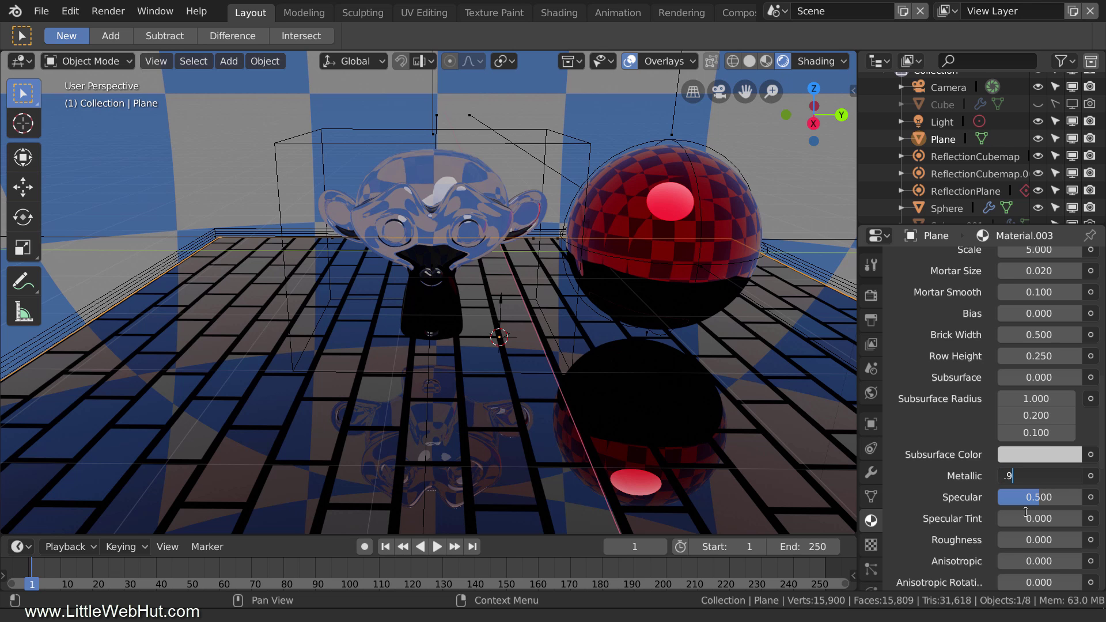
{"action": "key", "text": "Return"}
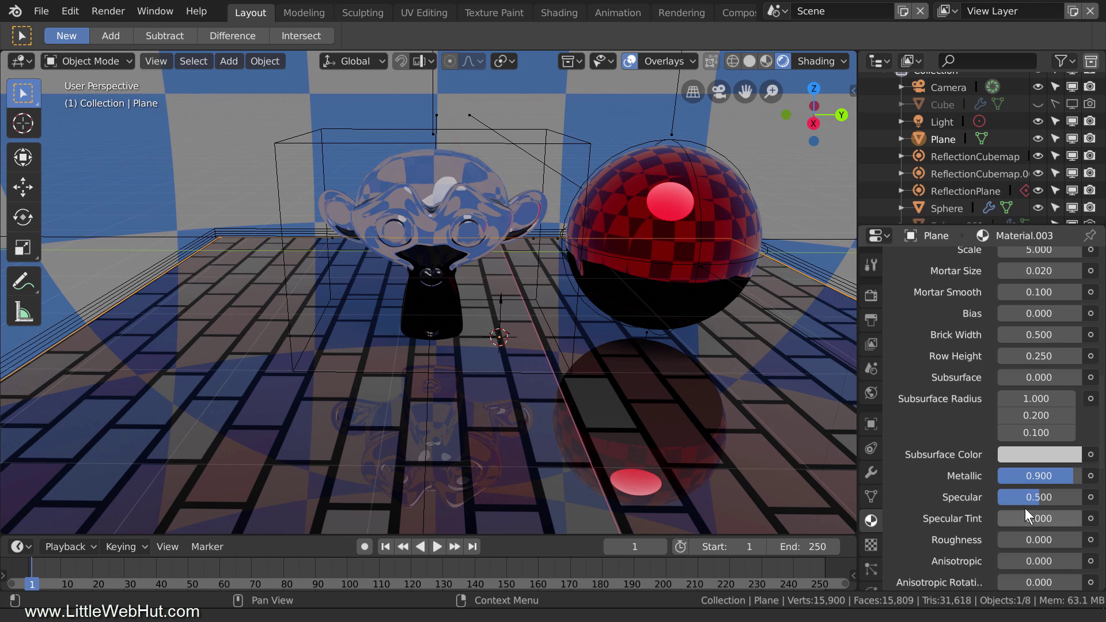
{"action": "left_click", "coordinate": [870, 296]}
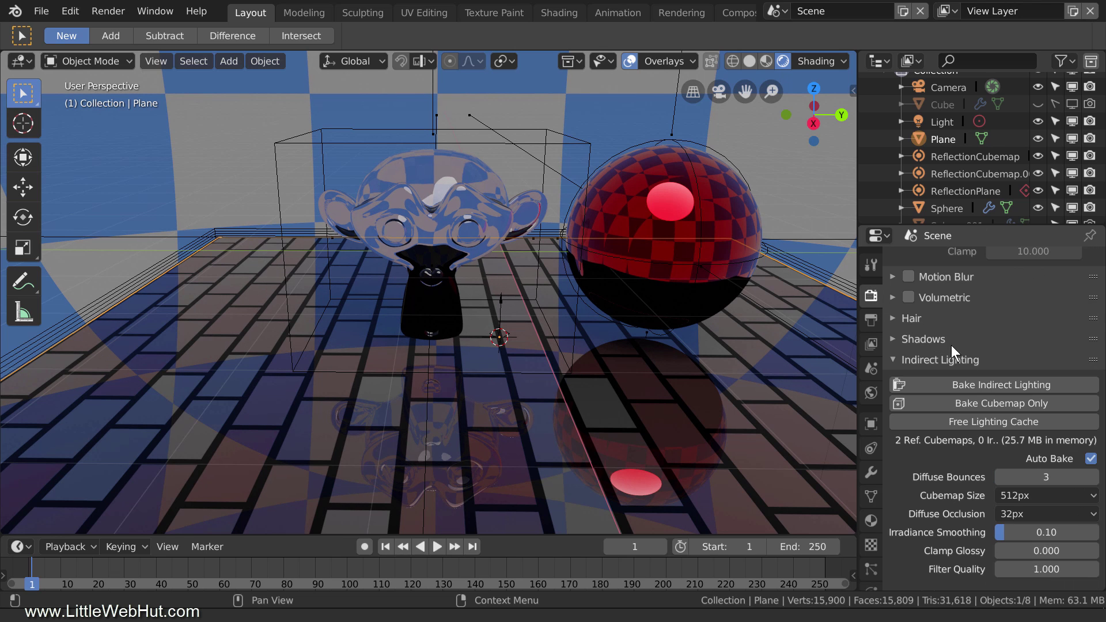
{"action": "left_click", "coordinate": [1059, 402]}
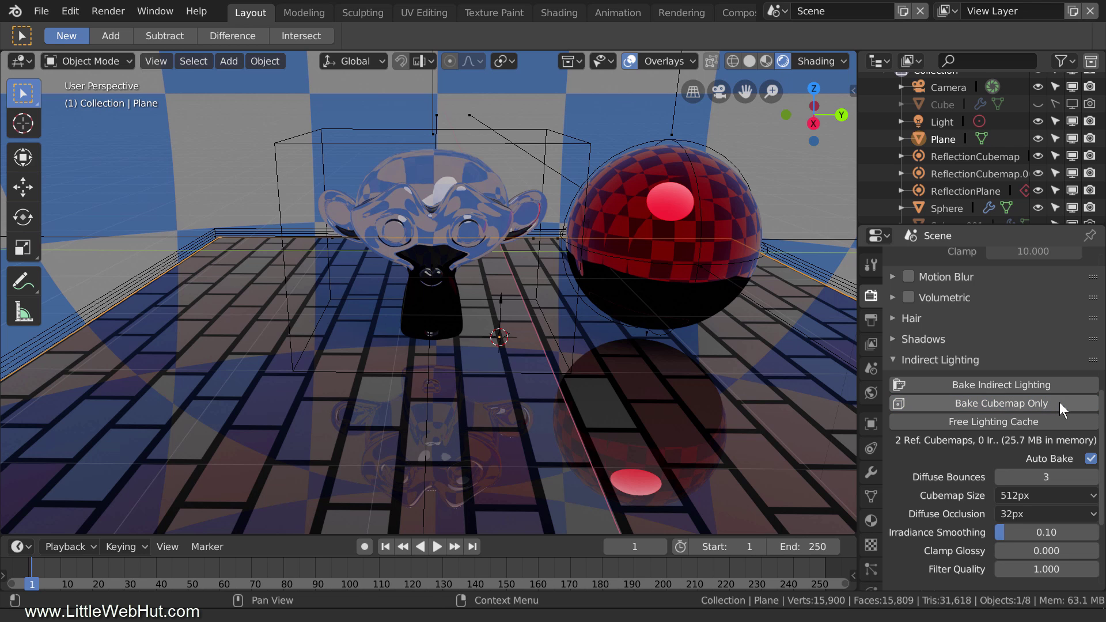